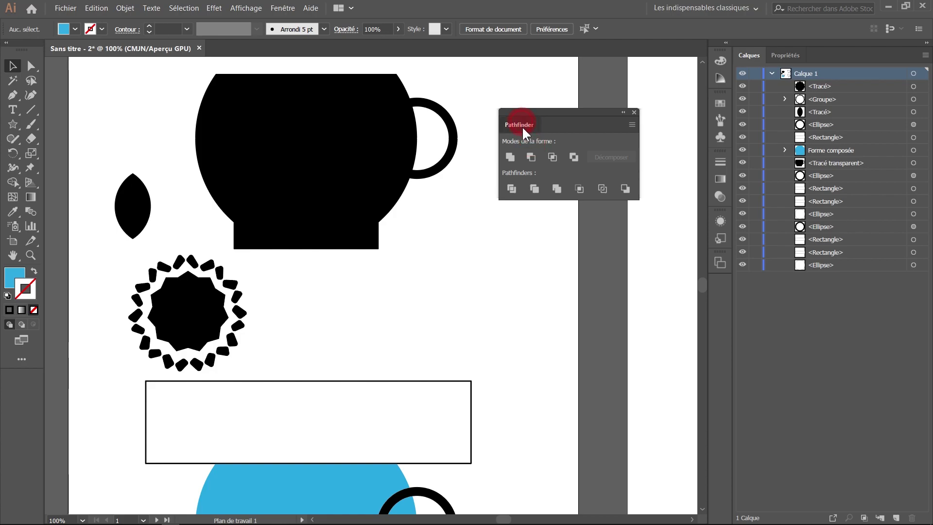
Drag the floating Pathfinder panel by its tab toward the right-hand panel dock
{"action": "mouse_move", "coordinate": [522, 127]}
{"action": "left_mouse_down"}
{"action": "mouse_move", "coordinate": [713, 290]}
{"action": "mouse_move", "coordinate": [345, 259]}
{"action": "mouse_move", "coordinate": [273, 323]}
{"action": "left_mouse_up"}
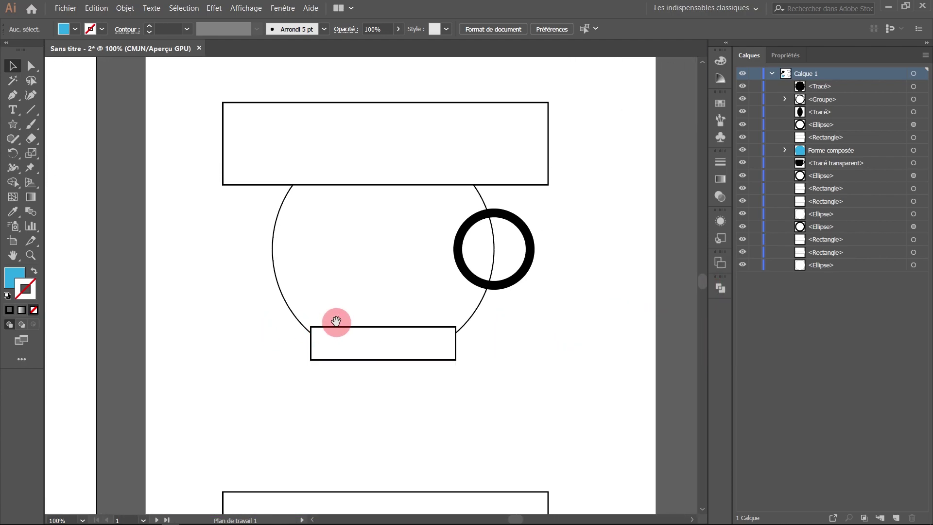
With Shape Builder active, zoom to 150% on artboard 2's unmerged cup shapes
{"action": "key", "text": "ctrl+minus"}
{"action": "left_click_drag", "start_coordinate": [340, 321], "coordinate": [339, 265]}
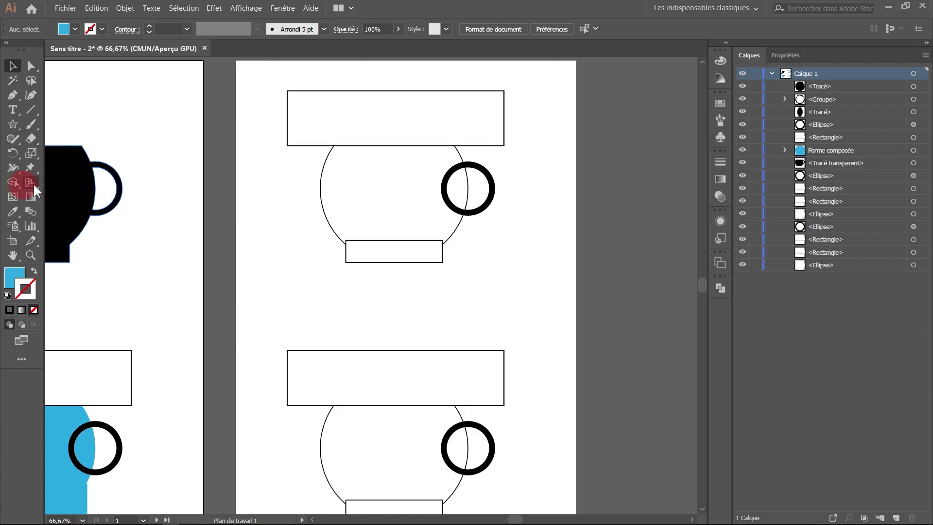
{"action": "left_click", "coordinate": [14, 183]}
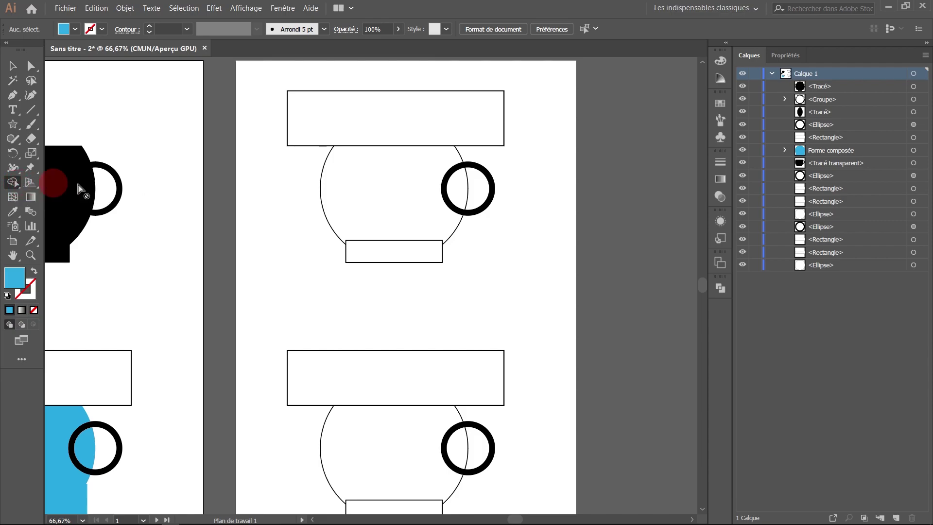
{"action": "left_click", "coordinate": [300, 195]}
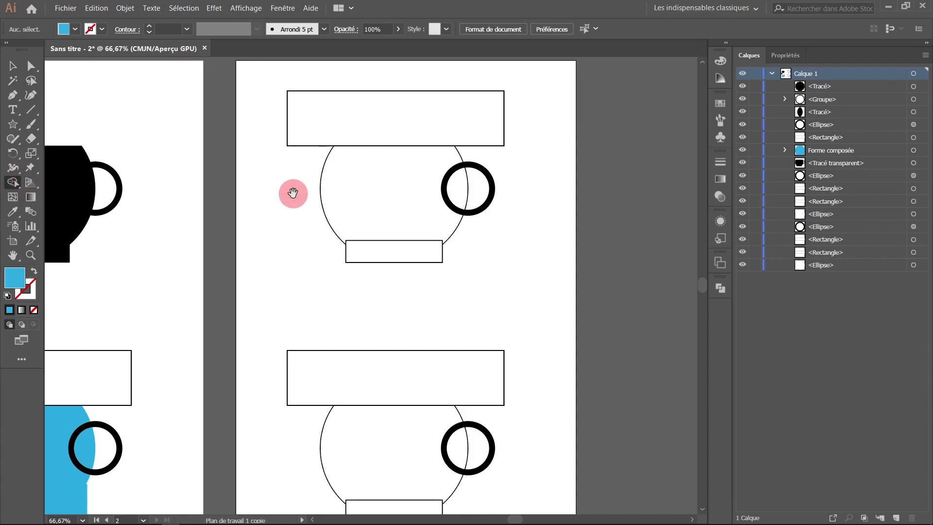
{"action": "key", "text": "ctrl+plus"}
{"action": "left_click_drag", "start_coordinate": [318, 193], "coordinate": [387, 233]}
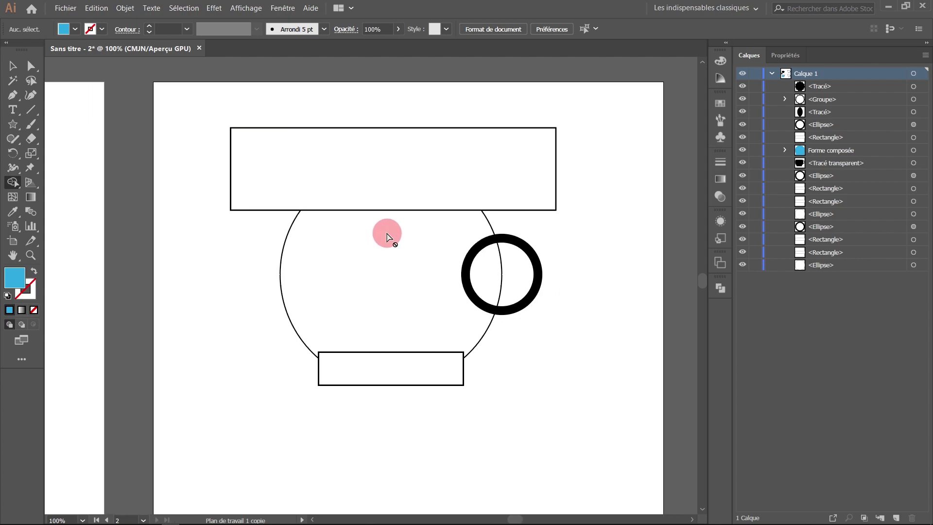
{"action": "key", "text": "ctrl+plus"}
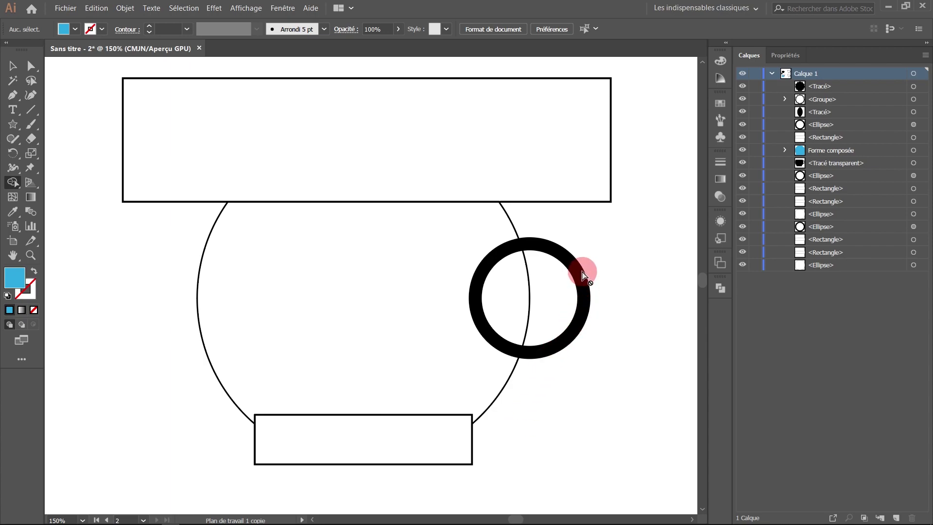
Outline the thick ring's stroke with Objet > Tracé > Vectoriser le contour, then check outline view
{"action": "left_click", "coordinate": [13, 66]}
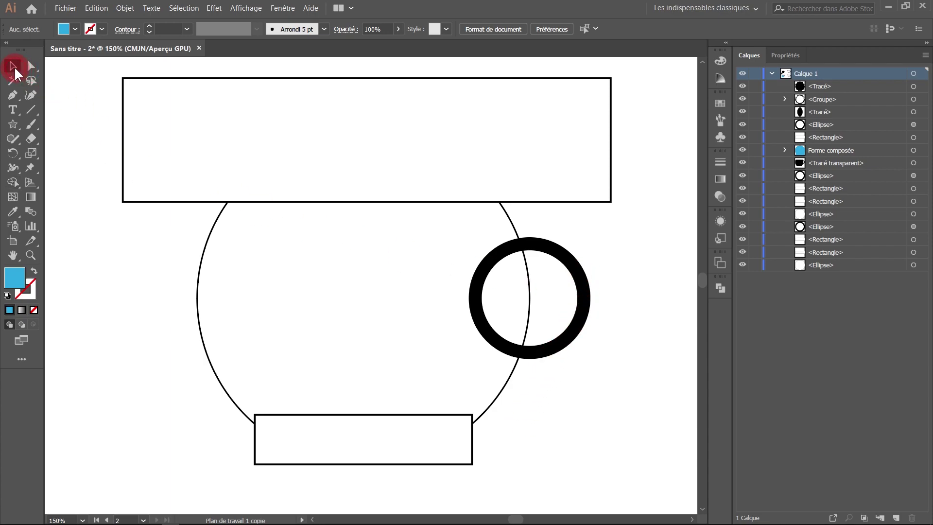
{"action": "left_click", "coordinate": [567, 263]}
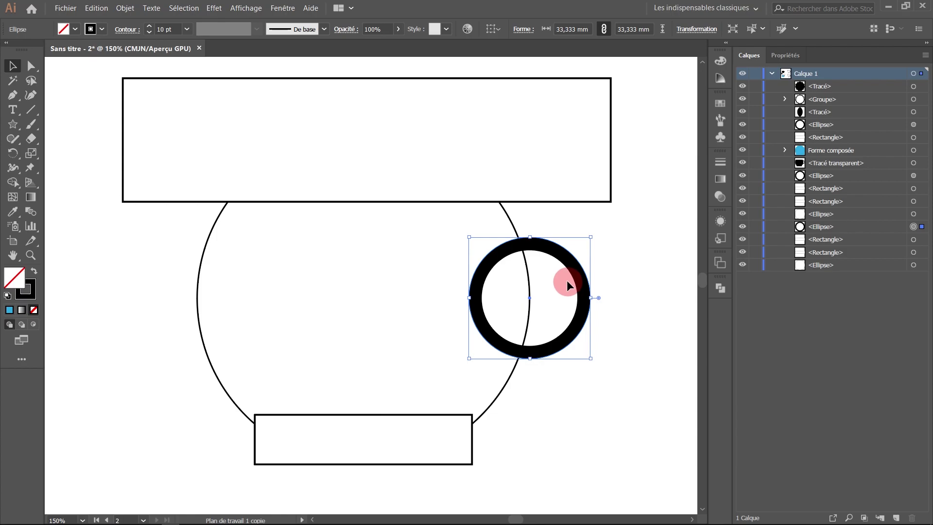
{"action": "left_click", "coordinate": [125, 8]}
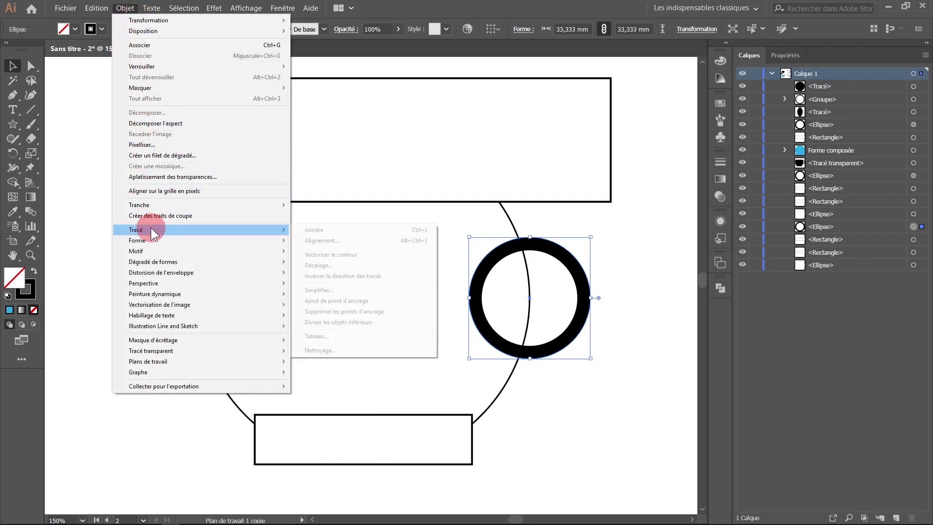
{"action": "mouse_move", "coordinate": [136, 229]}
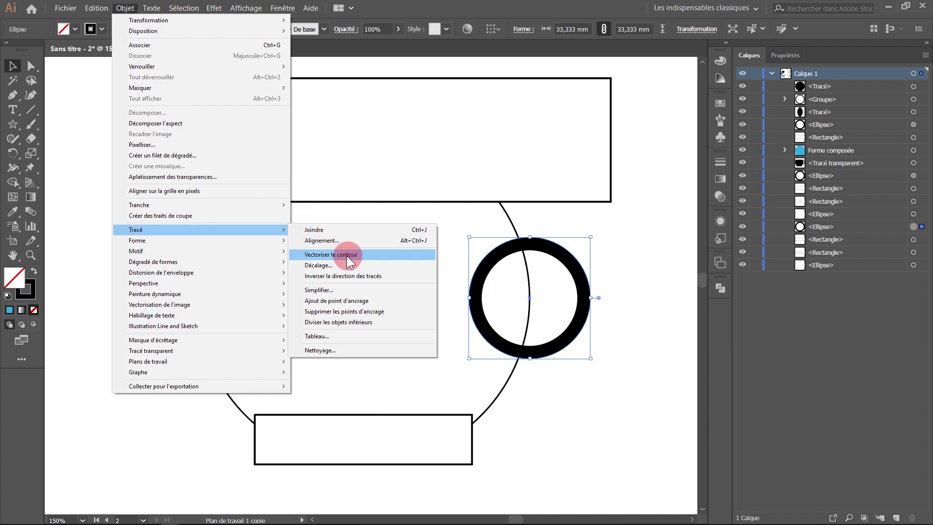
{"action": "left_click", "coordinate": [193, 126]}
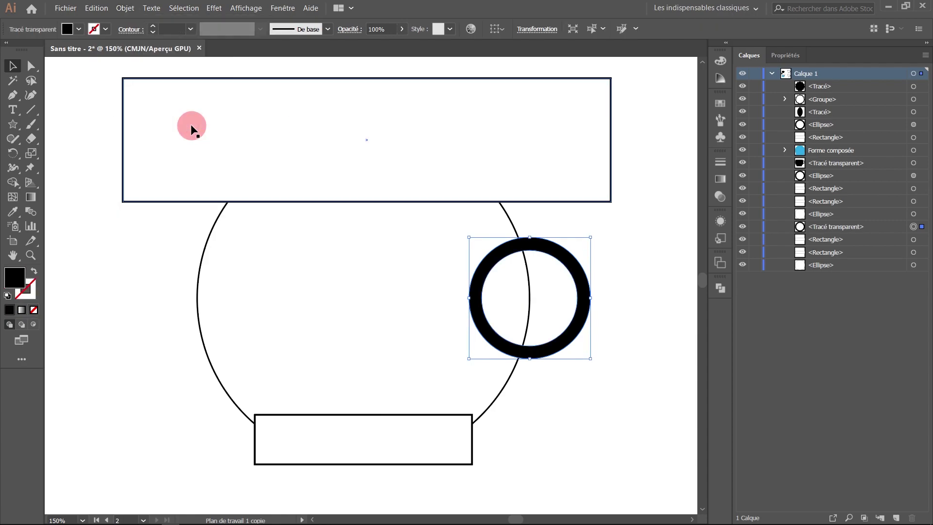
{"action": "left_click", "coordinate": [615, 249]}
{"action": "key", "text": "ctrl+y"}
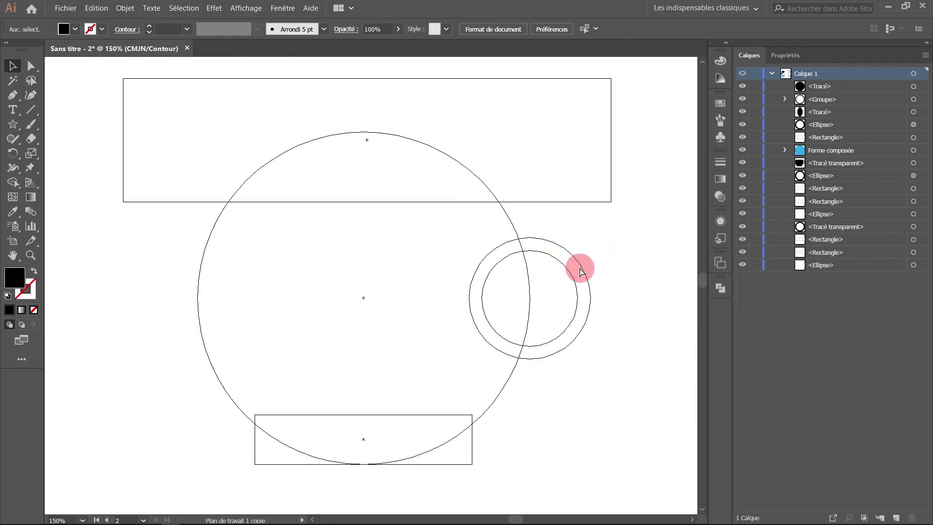
{"action": "key", "text": "ctrl+y"}
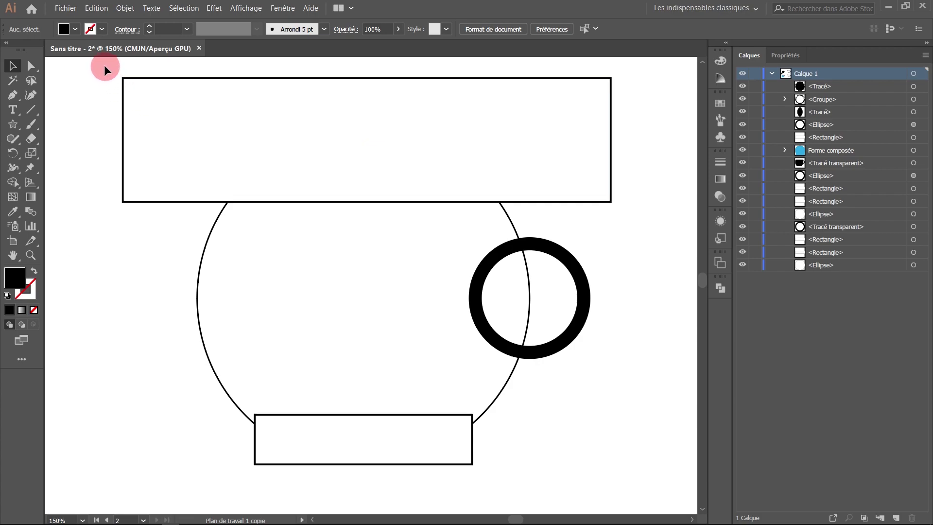
Select all cup shapes and Shape Builder-merge the lower circle, bottom rectangle and large circle
{"action": "mouse_move", "coordinate": [104, 65]}
{"action": "left_mouse_down"}
{"action": "mouse_move", "coordinate": [618, 493]}
{"action": "mouse_move", "coordinate": [636, 493]}
{"action": "left_mouse_up"}
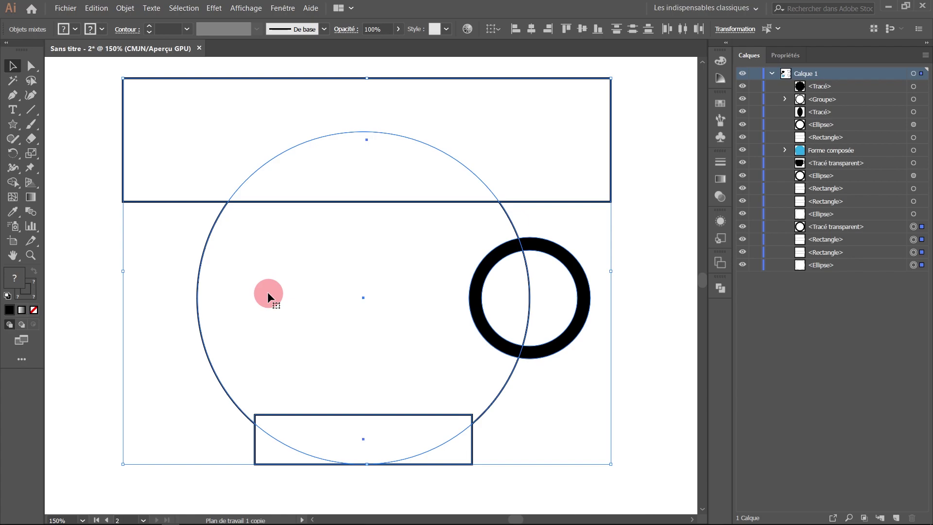
{"action": "left_click", "coordinate": [12, 184]}
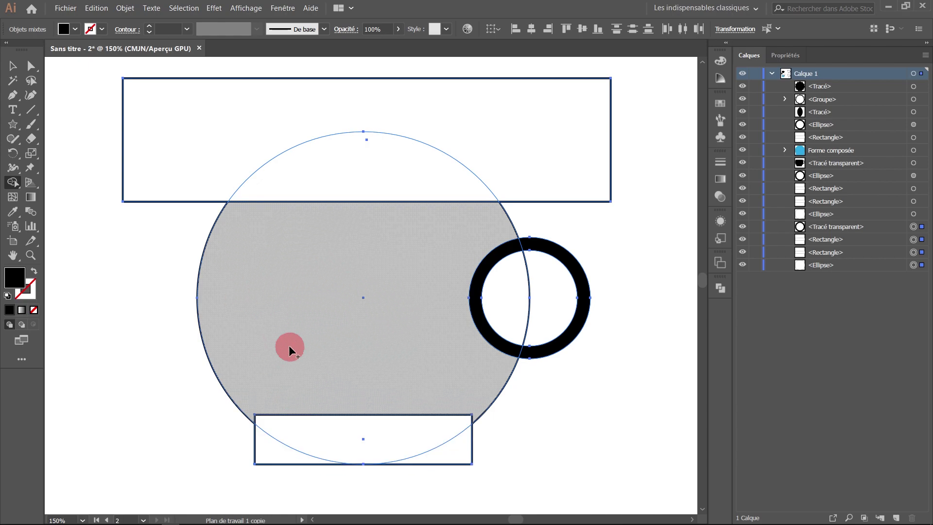
{"action": "left_click", "coordinate": [290, 379]}
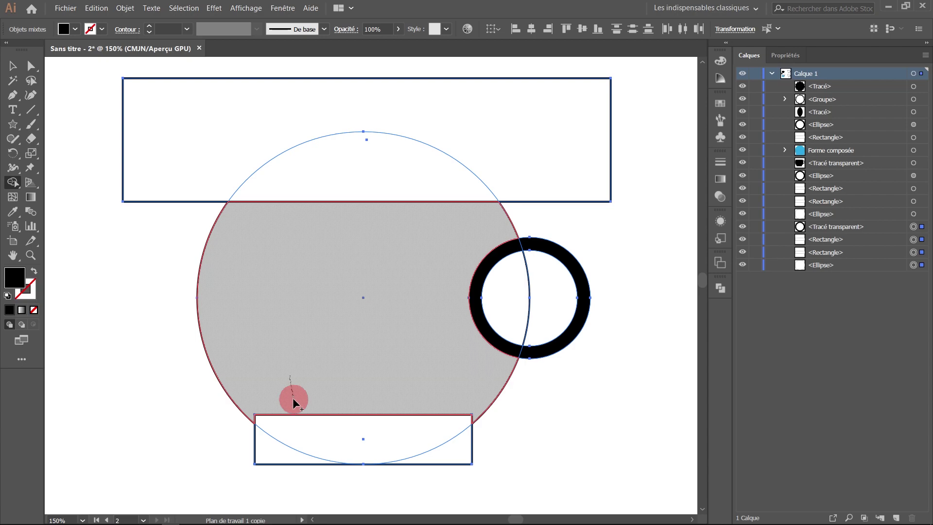
{"action": "mouse_move", "coordinate": [293, 402]}
{"action": "left_mouse_down"}
{"action": "mouse_move", "coordinate": [334, 425]}
{"action": "mouse_move", "coordinate": [463, 451]}
{"action": "mouse_move", "coordinate": [292, 443]}
{"action": "mouse_move", "coordinate": [272, 453]}
{"action": "left_mouse_up"}
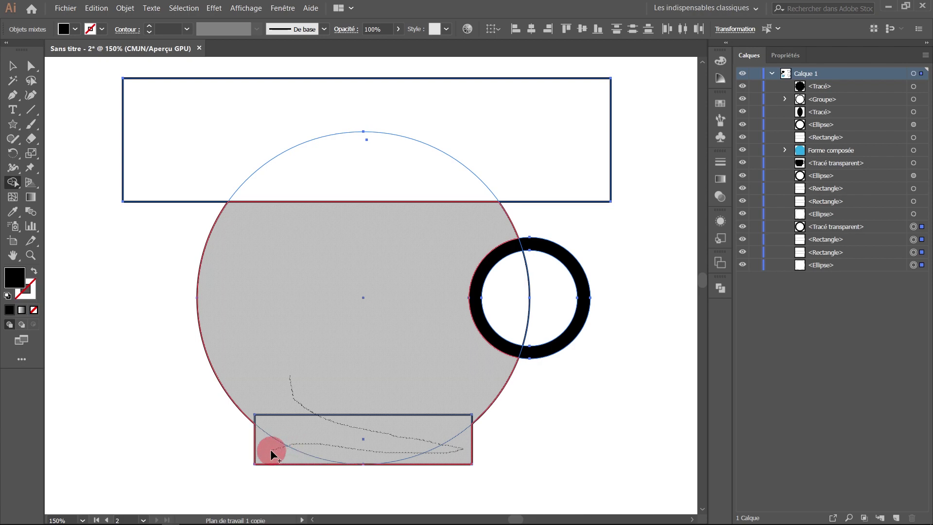
{"action": "mouse_move", "coordinate": [271, 452]}
{"action": "left_mouse_down"}
{"action": "mouse_move", "coordinate": [456, 343]}
{"action": "mouse_move", "coordinate": [490, 316]}
{"action": "mouse_move", "coordinate": [501, 288]}
{"action": "left_mouse_up"}
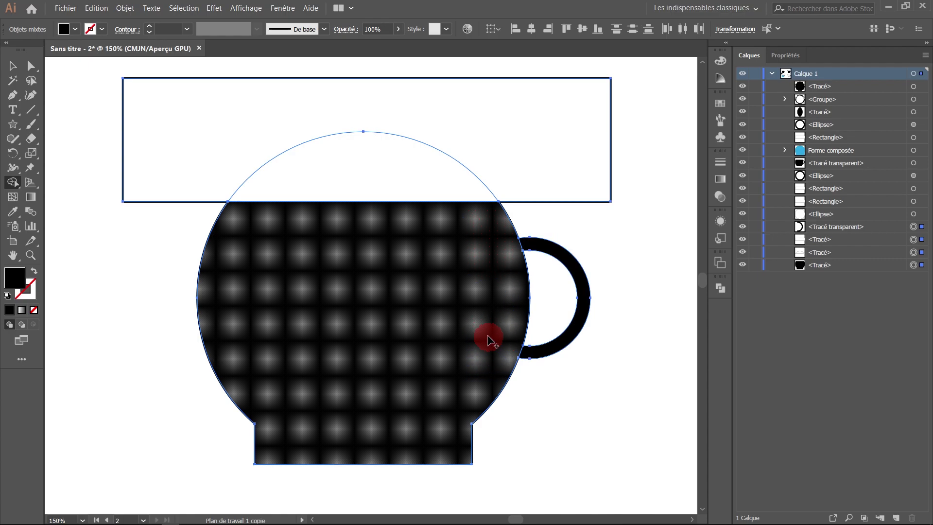
Merge the handle's inner part into the cup body, undoing an accidental hole fill
{"action": "left_click_drag", "start_coordinate": [483, 330], "coordinate": [546, 355]}
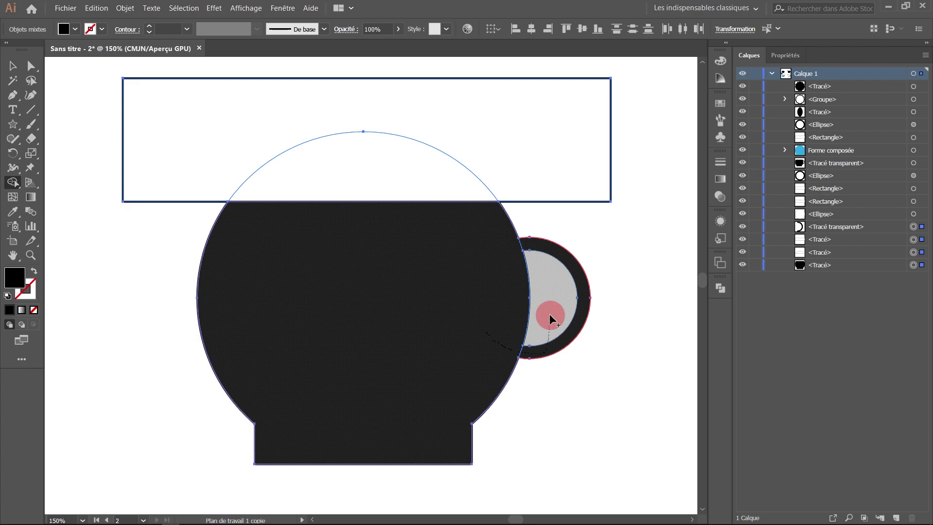
{"action": "left_click", "coordinate": [550, 319]}
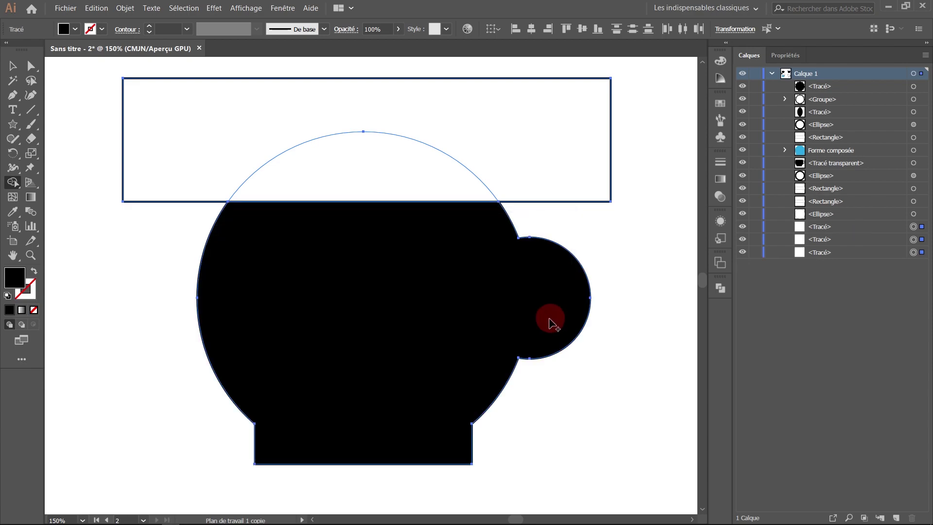
{"action": "key", "text": "ctrl+z"}
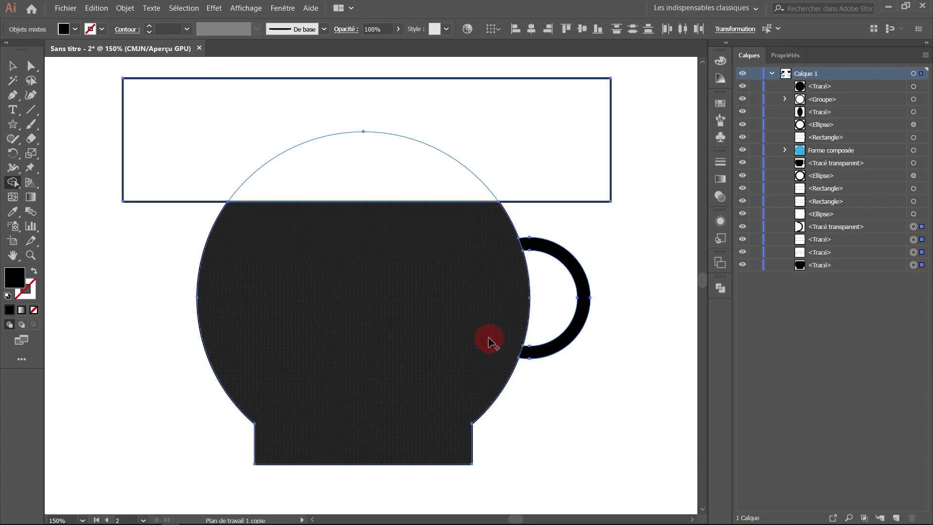
{"action": "left_click_drag", "start_coordinate": [487, 339], "coordinate": [541, 357]}
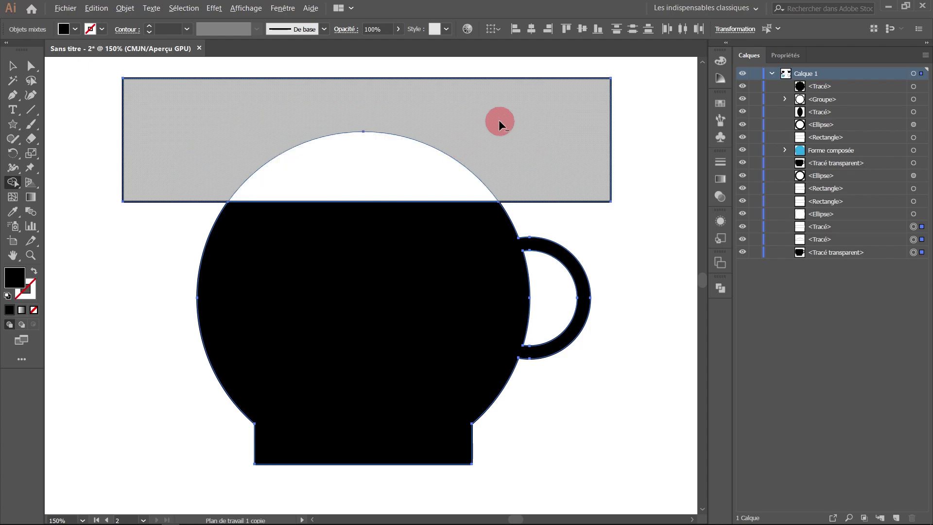
Delete the top rectangle and dome cap above the cup rim
{"action": "left_click_drag", "start_coordinate": [499, 121], "coordinate": [354, 184]}
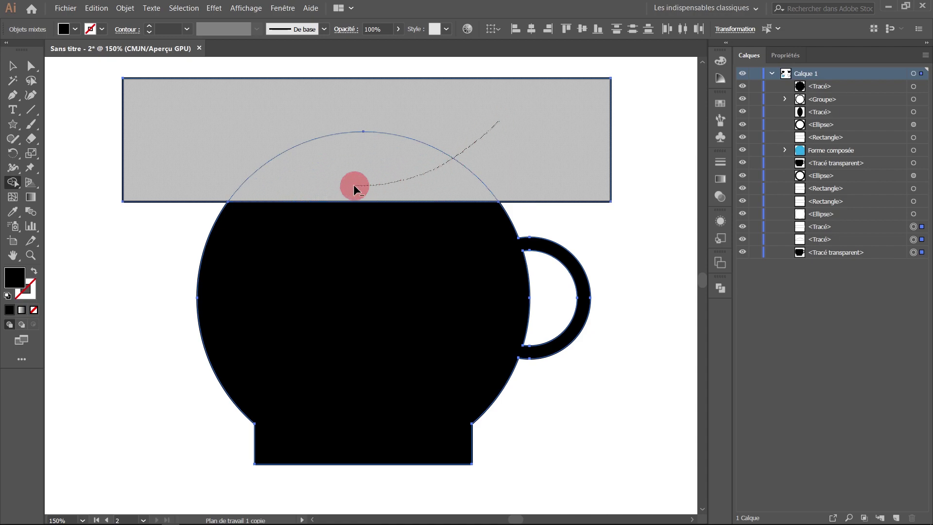
{"action": "left_click_drag", "start_coordinate": [354, 185], "coordinate": [354, 185]}
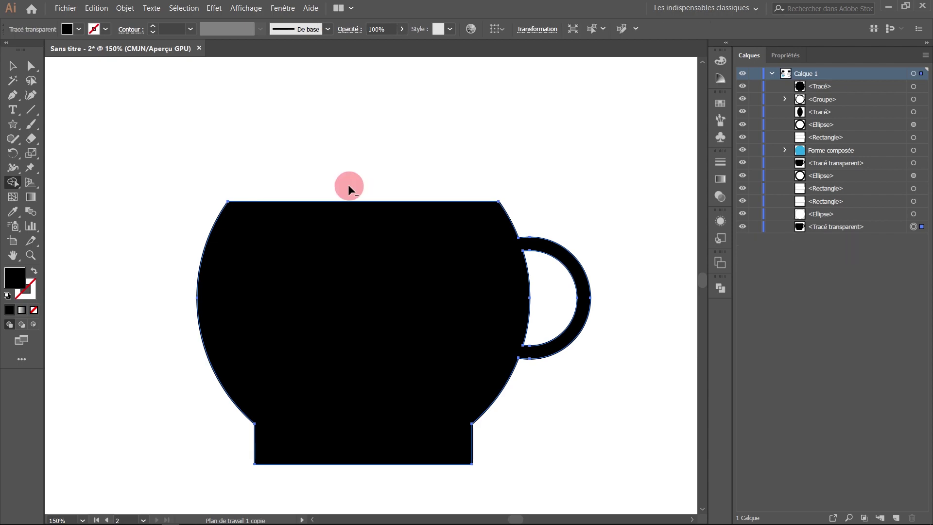
{"action": "left_click", "coordinate": [12, 66]}
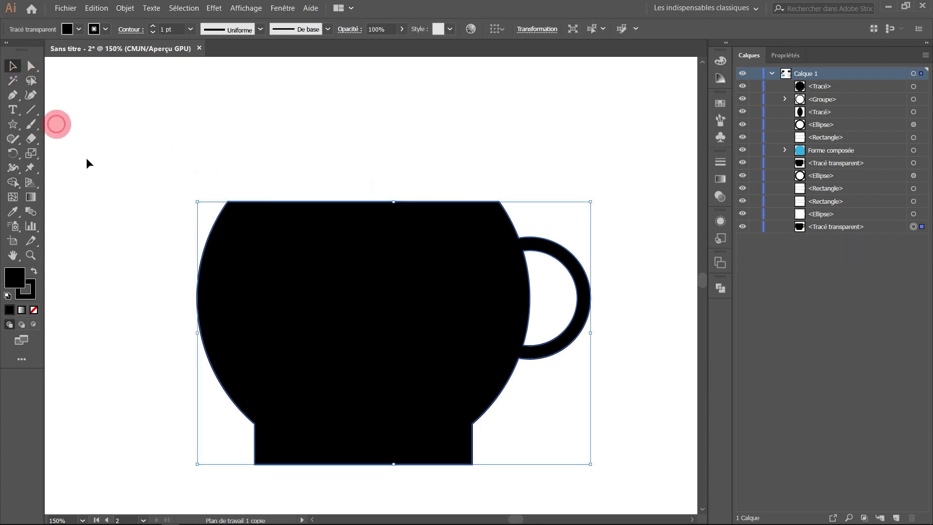
Scroll to the second shape set and outline the thick black ring with Vectoriser le contour
{"action": "left_click", "coordinate": [120, 196]}
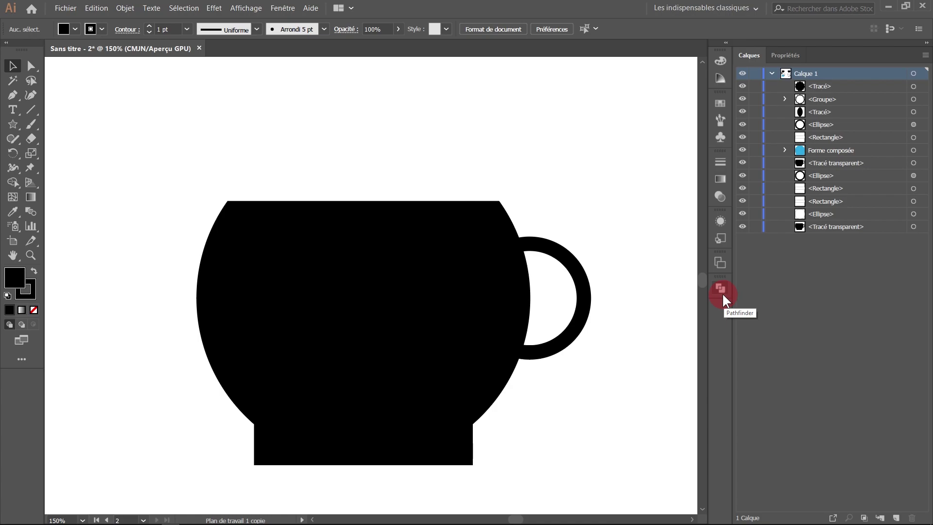
{"action": "scroll", "coordinate": [492, 381], "scroll_direction": "down", "scroll_amount": 3}
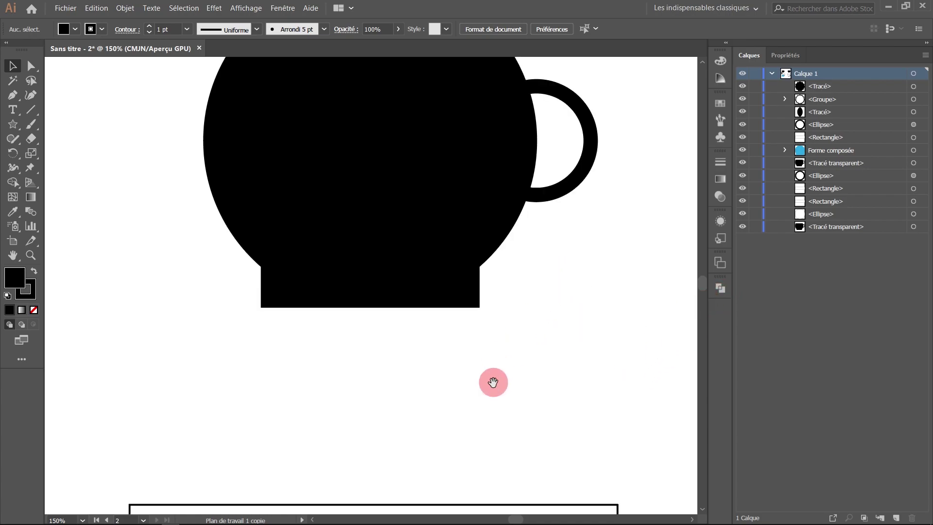
{"action": "scroll", "coordinate": [479, 352], "scroll_direction": "down", "scroll_amount": 3}
{"action": "scroll", "coordinate": [464, 307], "scroll_direction": "down", "scroll_amount": 4}
{"action": "scroll", "coordinate": [414, 290], "scroll_direction": "down", "scroll_amount": 1}
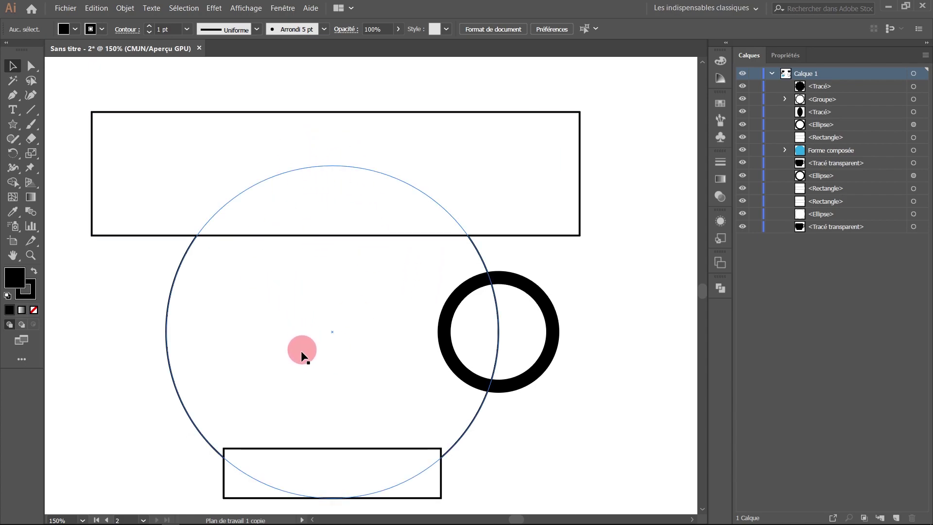
{"action": "left_click", "coordinate": [544, 297]}
{"action": "left_click", "coordinate": [123, 9]}
{"action": "mouse_move", "coordinate": [136, 229]}
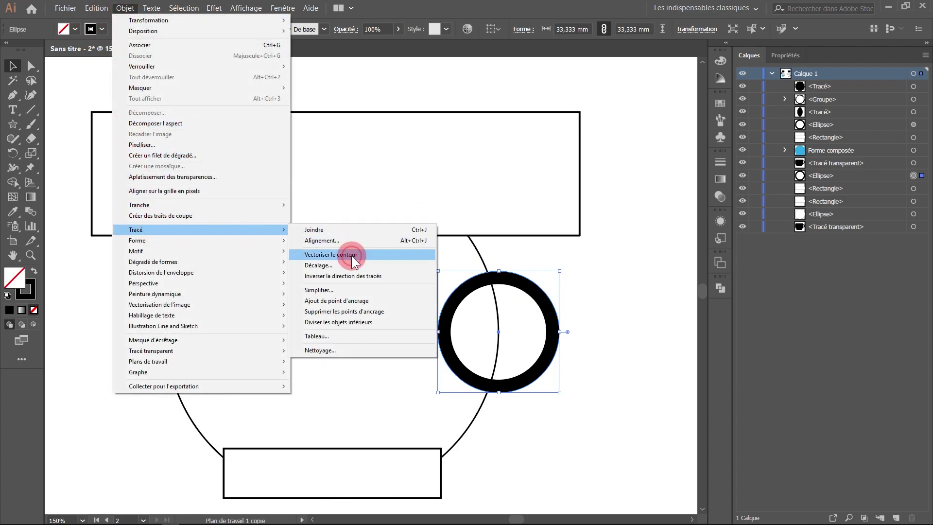
{"action": "left_click", "coordinate": [351, 255]}
{"action": "left_click", "coordinate": [607, 252]}
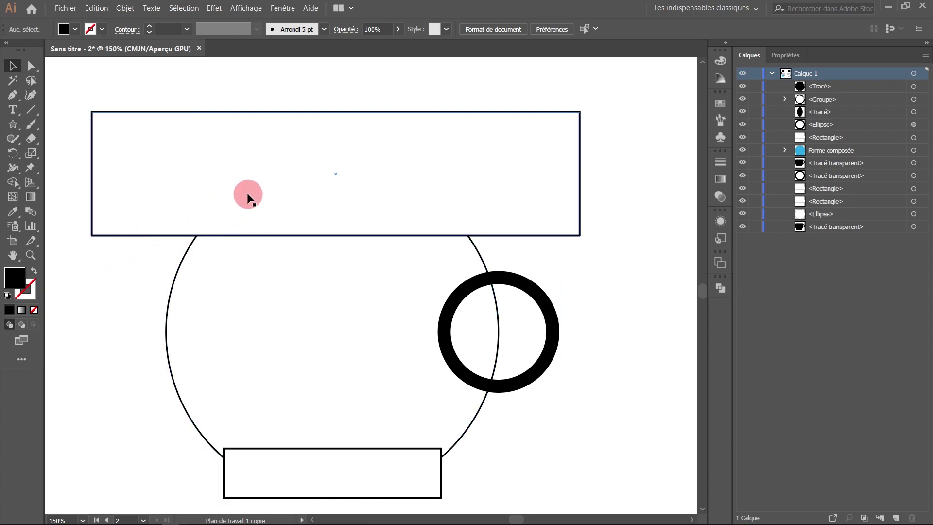
{"action": "left_click", "coordinate": [13, 184]}
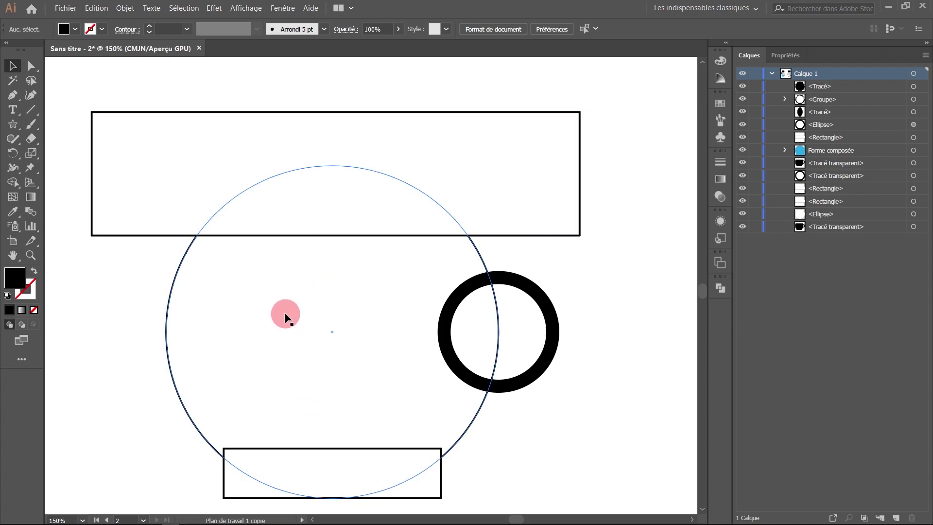
{"action": "left_click", "coordinate": [273, 304]}
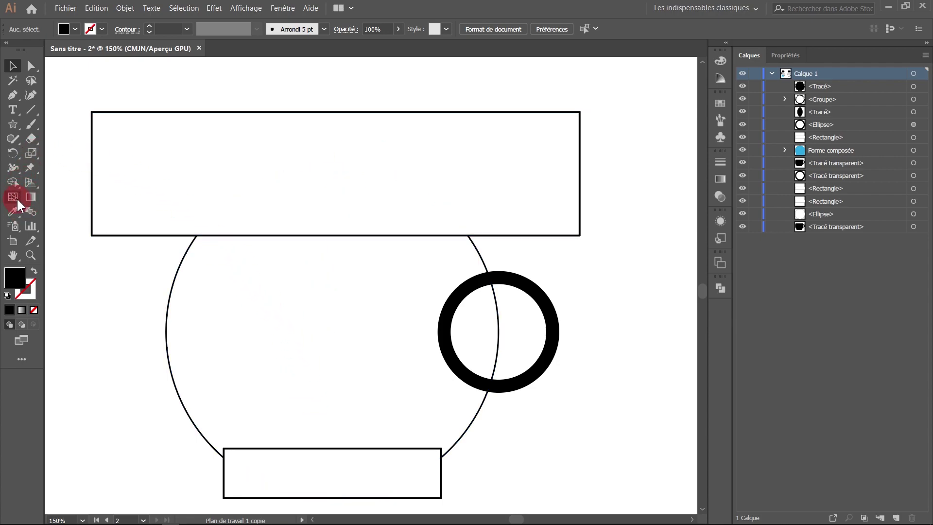
Set Shape Builder options to the Nuanciers colour source with the swatch preview cursor on
{"action": "double_click", "coordinate": [11, 181]}
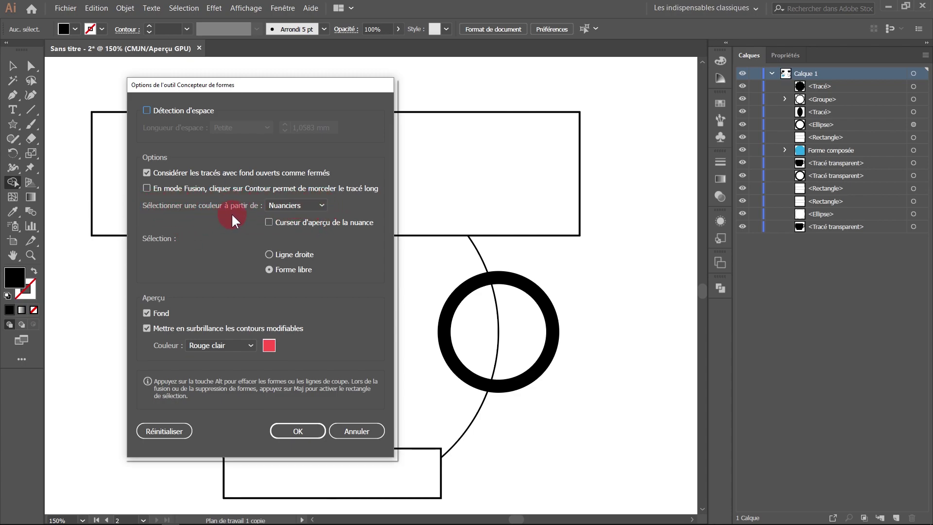
{"action": "left_click", "coordinate": [321, 205]}
{"action": "left_click", "coordinate": [310, 232]}
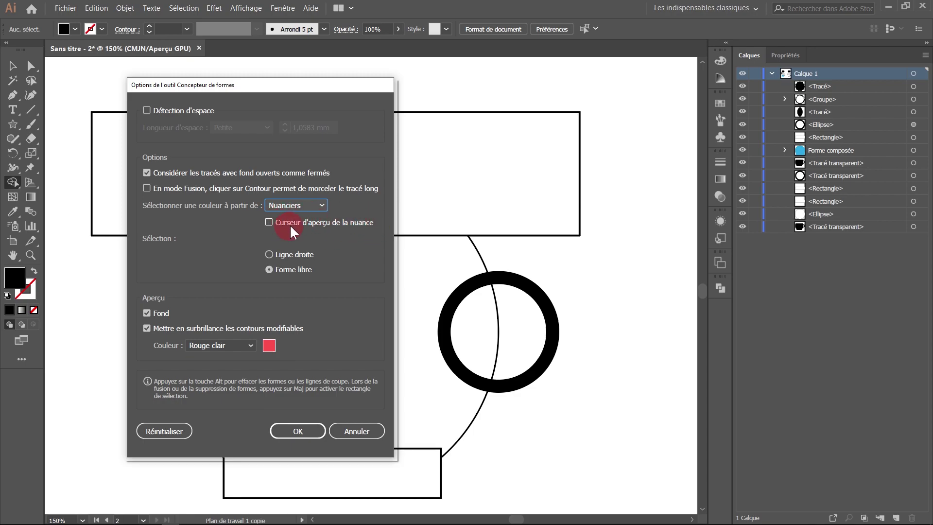
{"action": "left_click", "coordinate": [290, 225]}
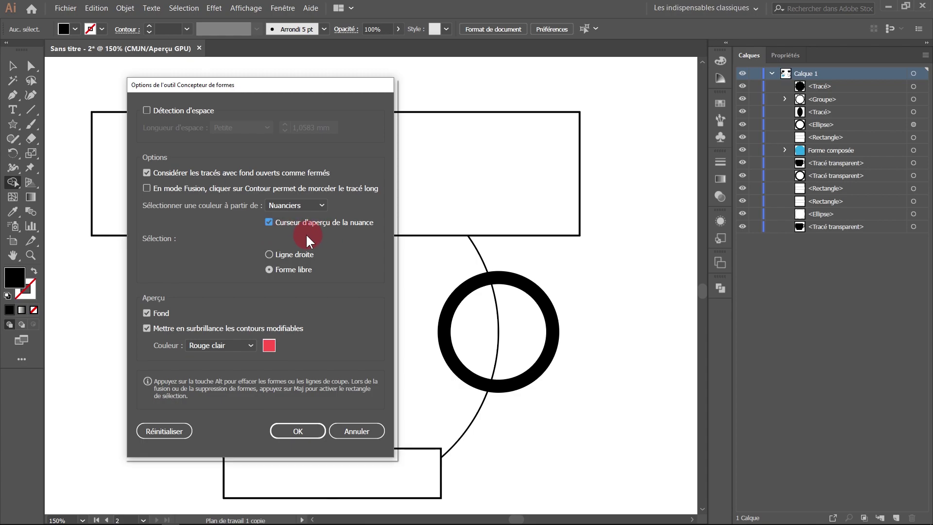
{"action": "left_click", "coordinate": [303, 429]}
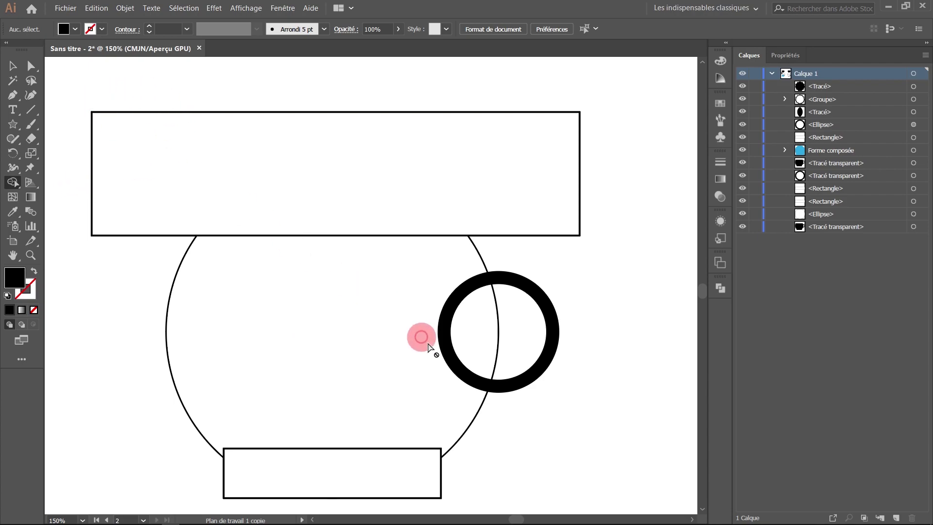
Select the rectangles, circle and ring together and float the Nuancier panel beside them
{"action": "left_click", "coordinate": [13, 66]}
{"action": "mouse_move", "coordinate": [121, 90]}
{"action": "left_mouse_down"}
{"action": "mouse_move", "coordinate": [162, 164]}
{"action": "mouse_move", "coordinate": [546, 485]}
{"action": "left_mouse_up"}
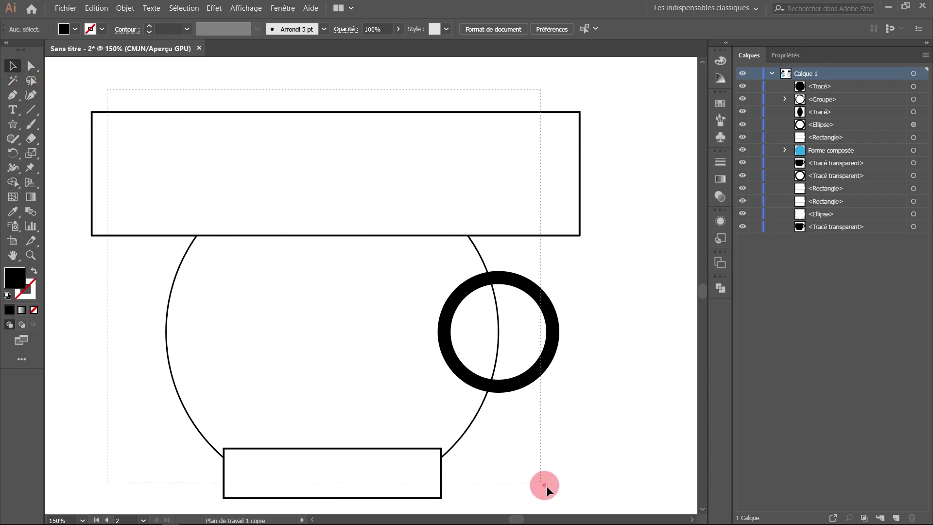
{"action": "left_click", "coordinate": [12, 183]}
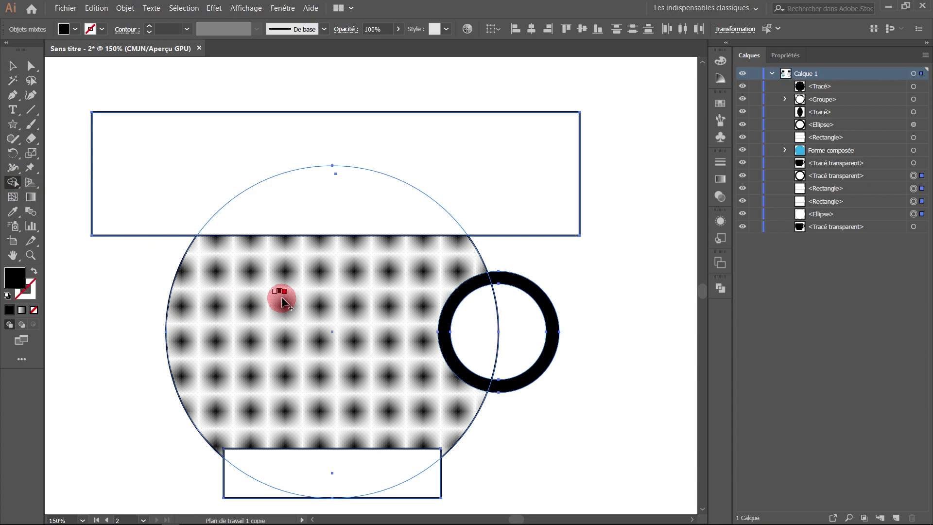
{"action": "left_click", "coordinate": [313, 302]}
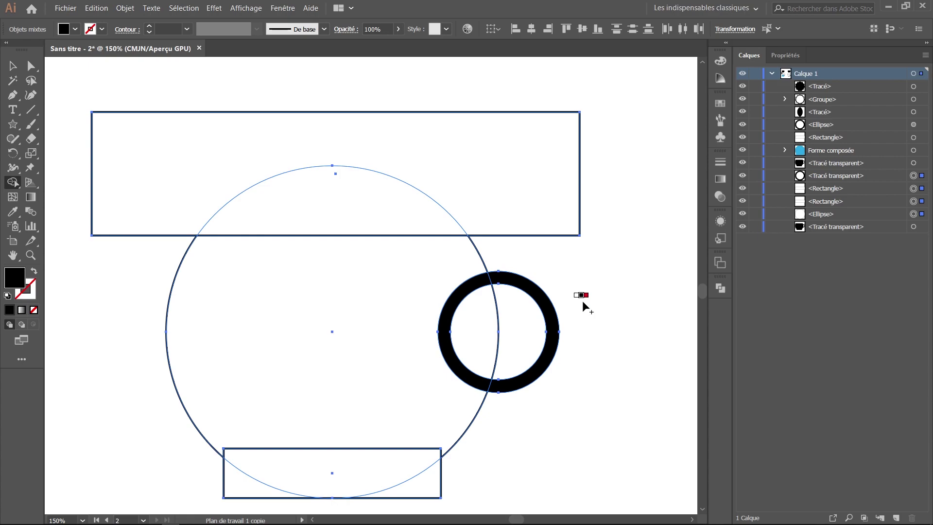
{"action": "left_click", "coordinate": [719, 103]}
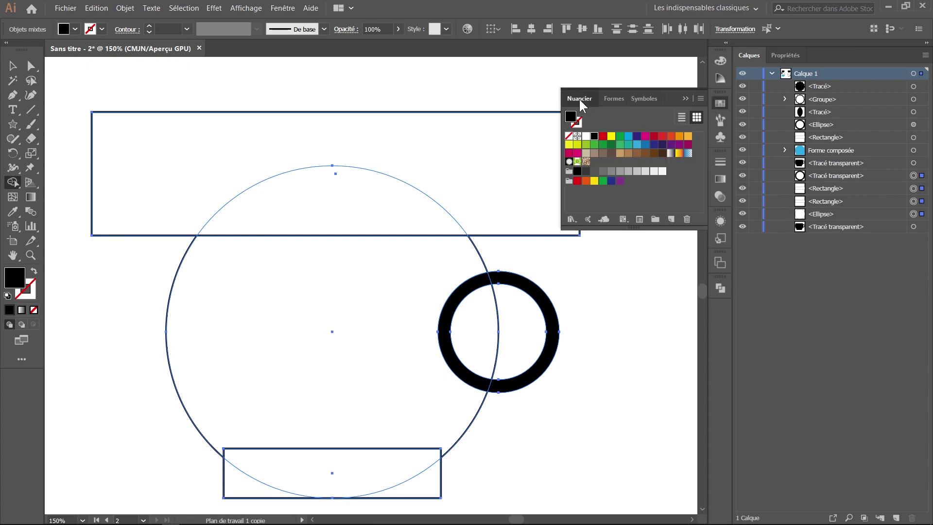
{"action": "left_click_drag", "start_coordinate": [578, 98], "coordinate": [662, 299]}
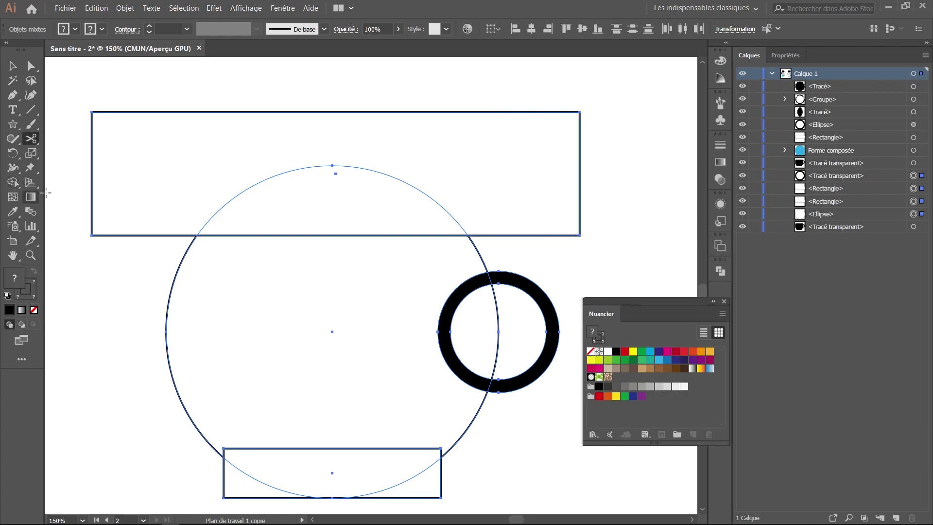
Cycle through the swatch colours with the arrow keys, settling on light blue as the fill
{"action": "key", "text": "shift+m"}
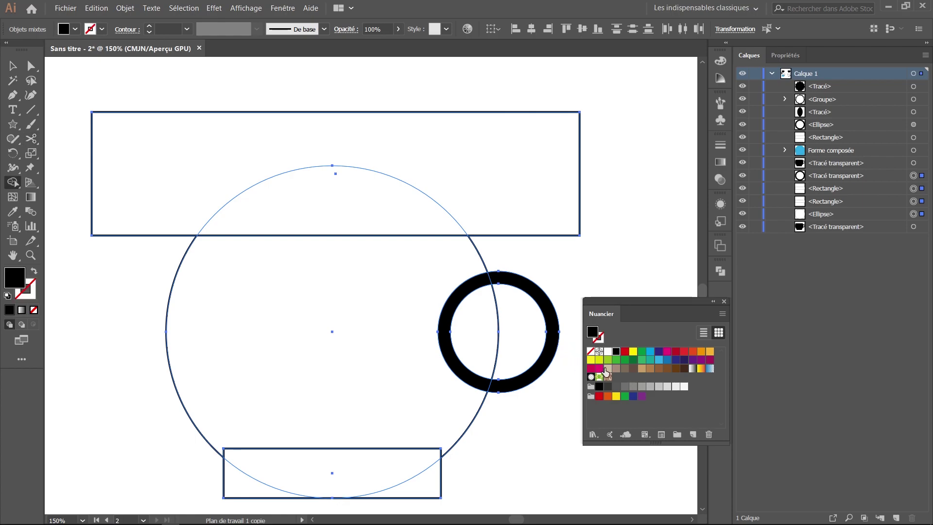
{"action": "left_click", "coordinate": [633, 351]}
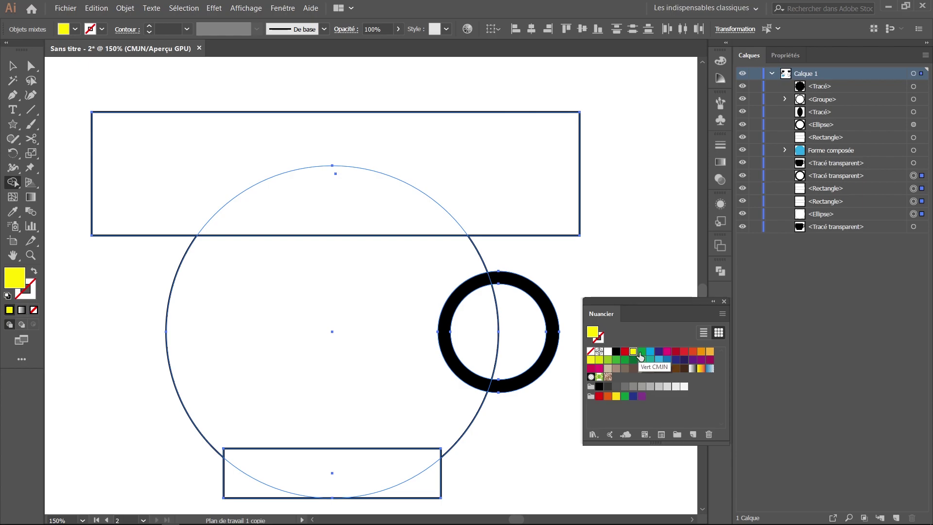
{"action": "left_click_drag", "start_coordinate": [639, 356], "coordinate": [619, 280]}
{"action": "key", "text": "Right"}
{"action": "key", "text": "Right"}
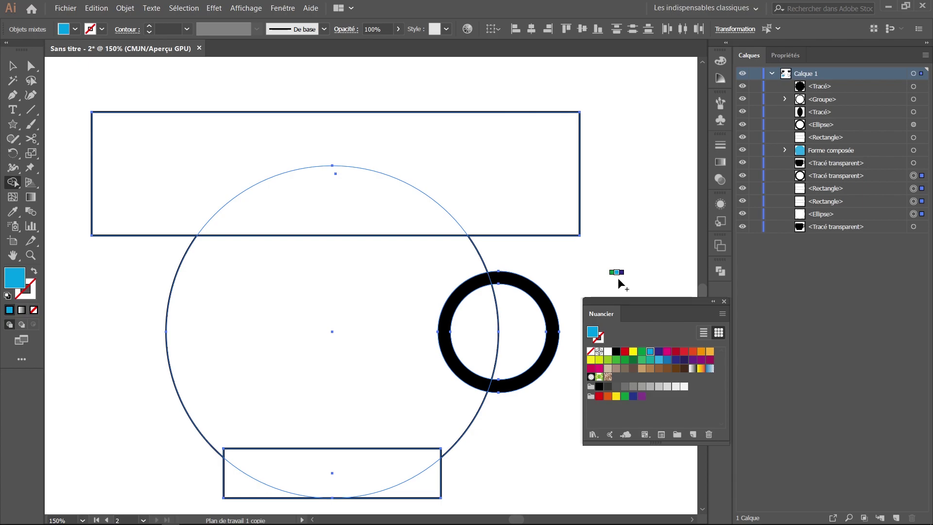
{"action": "key", "text": "Right"}
{"action": "key", "text": "Right"}
{"action": "key", "text": "Right"}
{"action": "key", "text": "Right"}
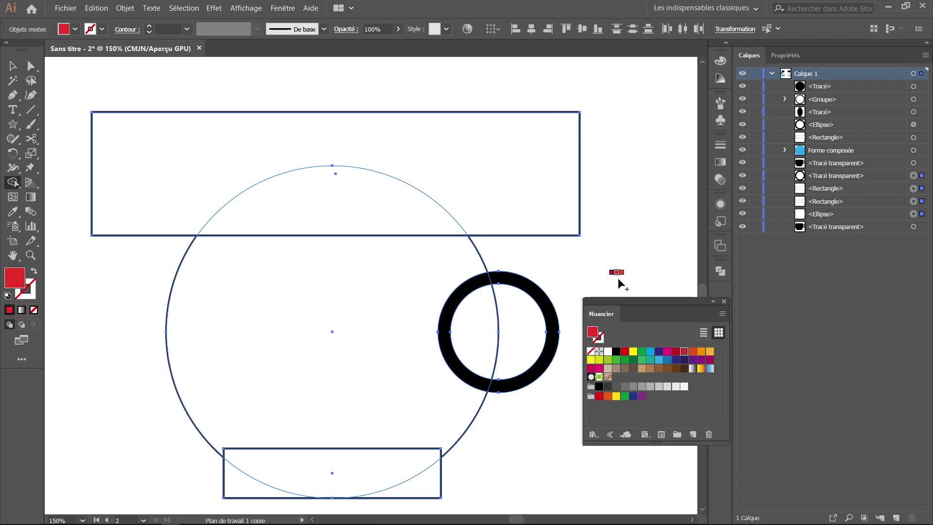
{"action": "key", "text": "Right"}
{"action": "key", "text": "Right"}
{"action": "key", "text": "Right"}
{"action": "key", "text": "Right"}
{"action": "key", "text": "Right"}
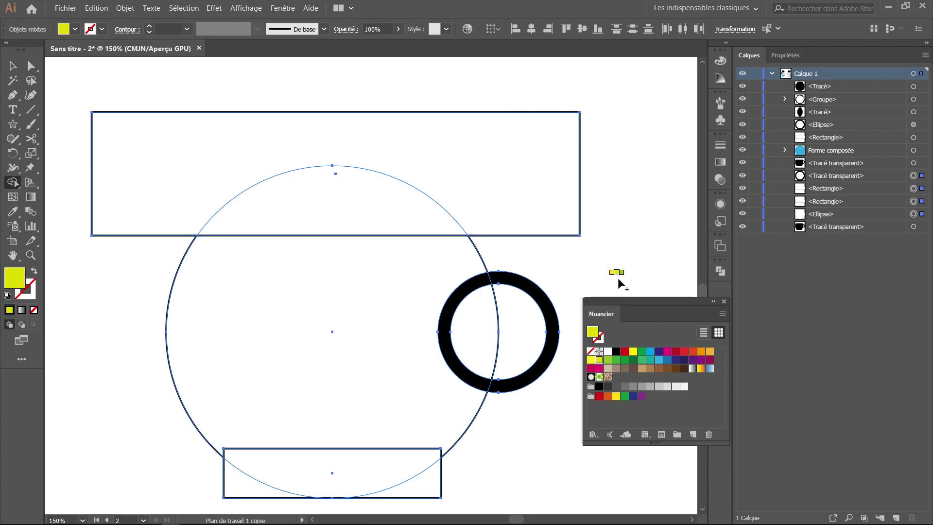
{"action": "key", "text": "Right"}
{"action": "key", "text": "Right"}
{"action": "key", "text": "Right"}
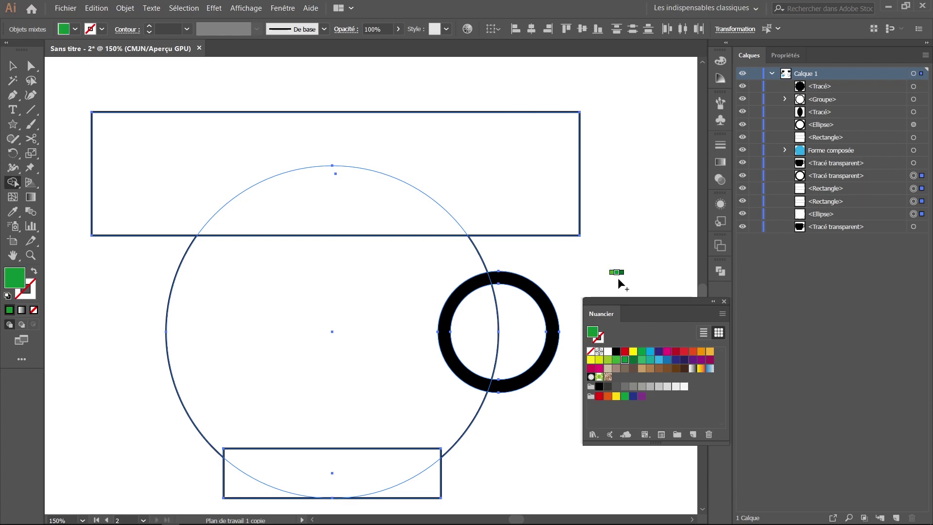
{"action": "key", "text": "Right"}
{"action": "key", "text": "Right"}
{"action": "key", "text": "Right"}
{"action": "key", "text": "Down"}
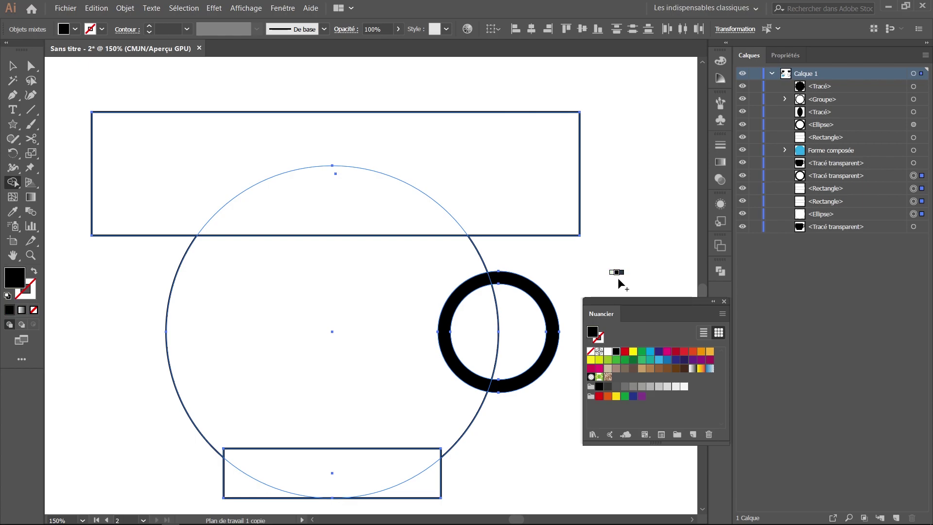
{"action": "key", "text": "Down"}
{"action": "key", "text": "Up"}
{"action": "key", "text": "Up"}
{"action": "key", "text": "Down"}
{"action": "key", "text": "Down"}
{"action": "key", "text": "Left"}
{"action": "key", "text": "Left"}
{"action": "key", "text": "Left"}
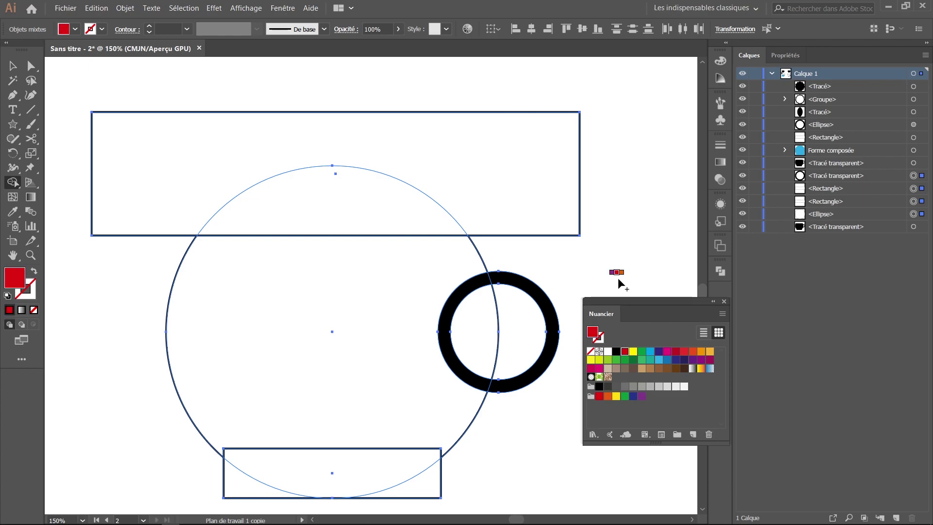
{"action": "key", "text": "slash"}
{"action": "key", "text": "Up"}
{"action": "key", "text": "Up"}
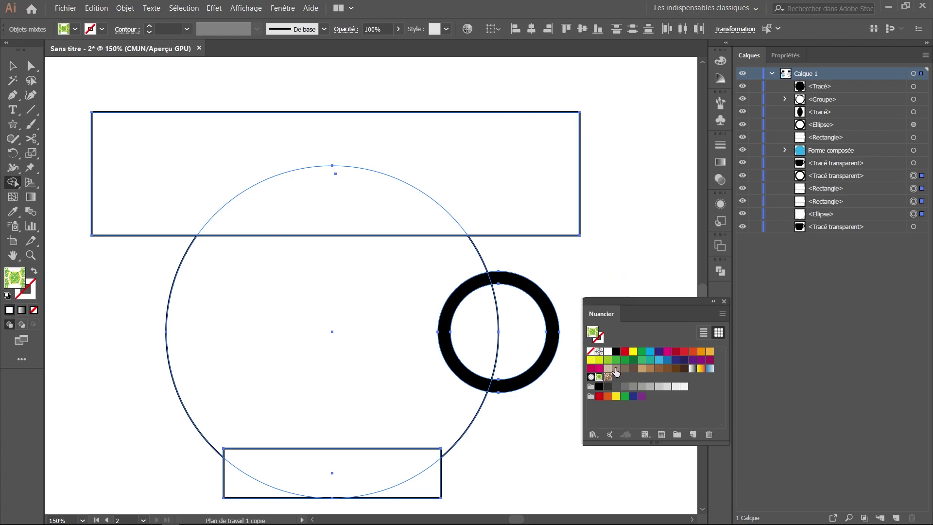
{"action": "left_click", "coordinate": [659, 360]}
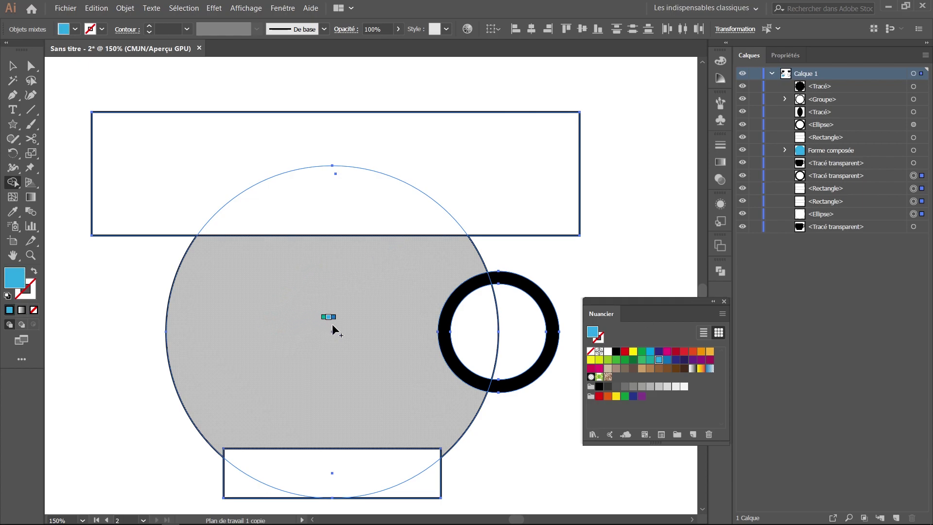
Merge circle and base rectangle into a blue body, fill the ring orange, delete the top rectangle
{"action": "mouse_move", "coordinate": [333, 328]}
{"action": "left_mouse_down"}
{"action": "mouse_move", "coordinate": [405, 489]}
{"action": "mouse_move", "coordinate": [250, 485]}
{"action": "left_mouse_up"}
{"action": "left_click_drag", "start_coordinate": [365, 403], "coordinate": [467, 371]}
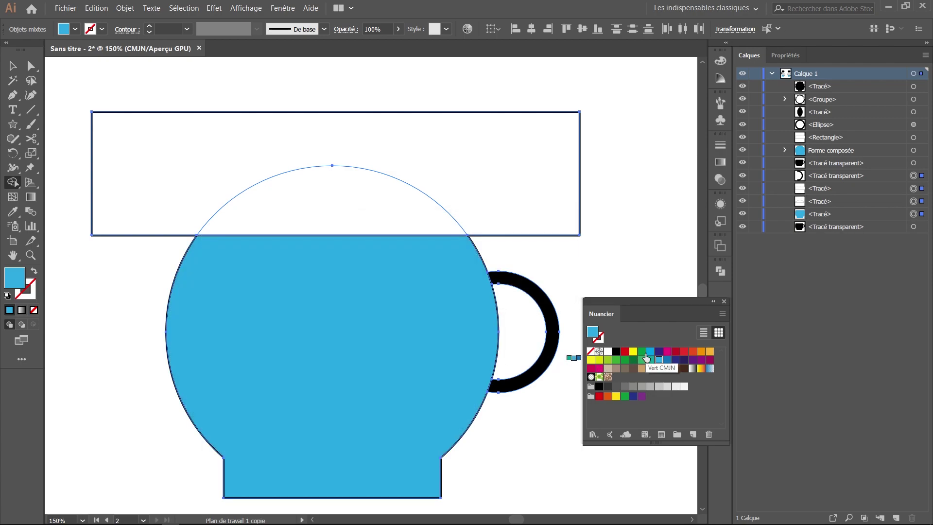
{"action": "left_click", "coordinate": [709, 350]}
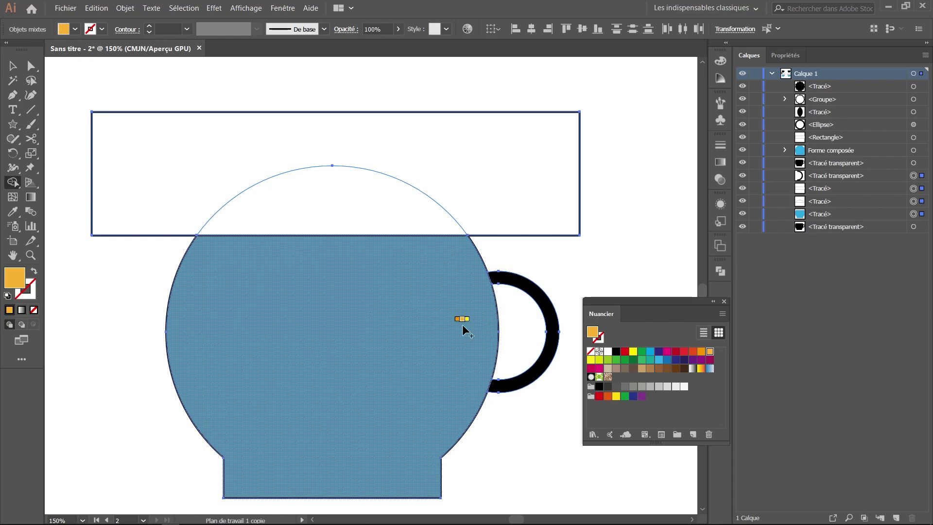
{"action": "left_click", "coordinate": [549, 315]}
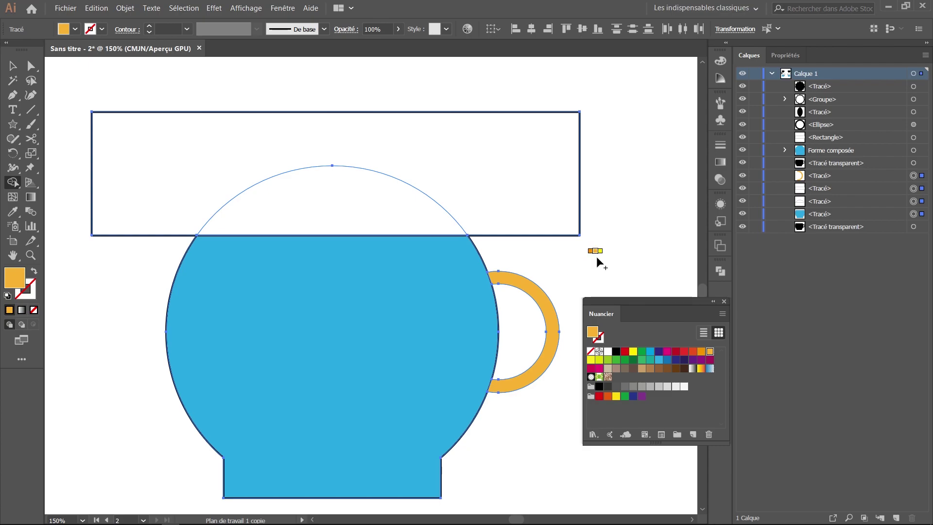
{"action": "left_click_drag", "start_coordinate": [623, 195], "coordinate": [254, 206]}
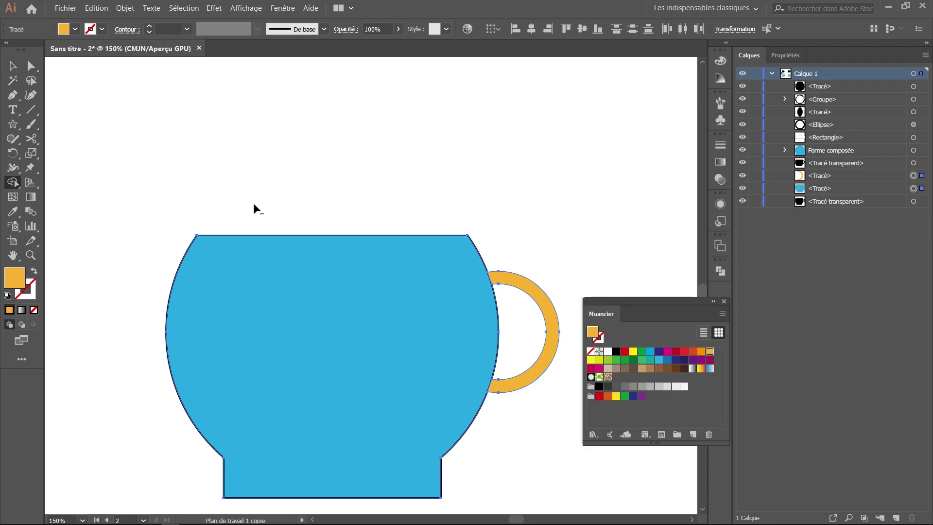
Set the blue cup body's stroke to None to remove its dark outline
{"action": "left_click", "coordinate": [13, 65]}
{"action": "left_click", "coordinate": [384, 167]}
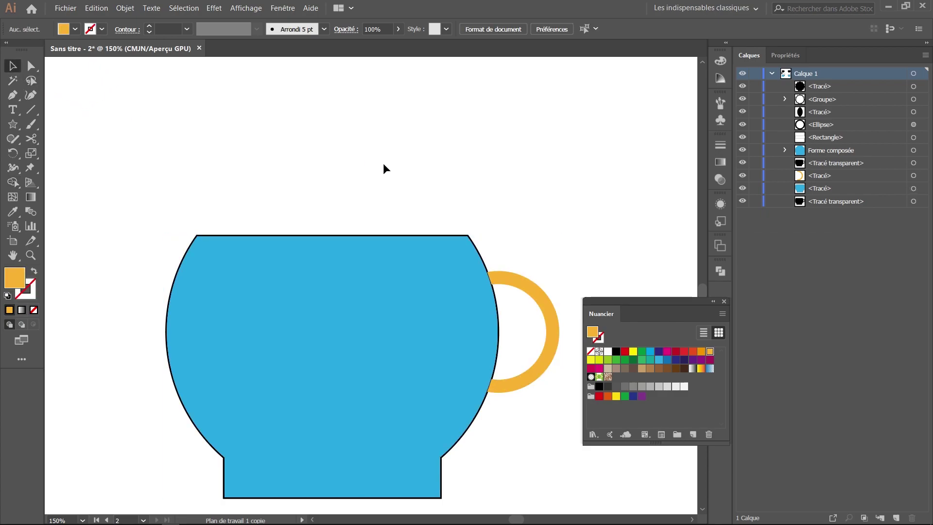
{"action": "left_click", "coordinate": [387, 249]}
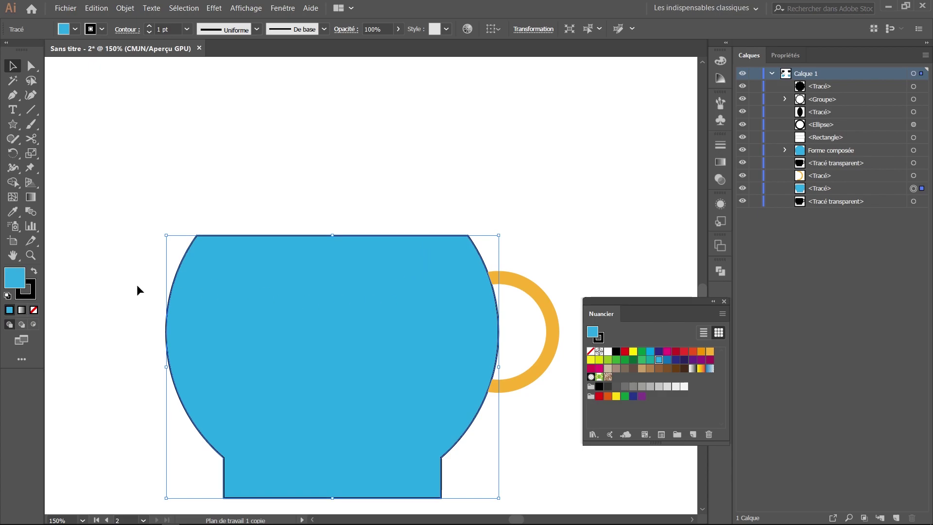
{"action": "left_click", "coordinate": [33, 297]}
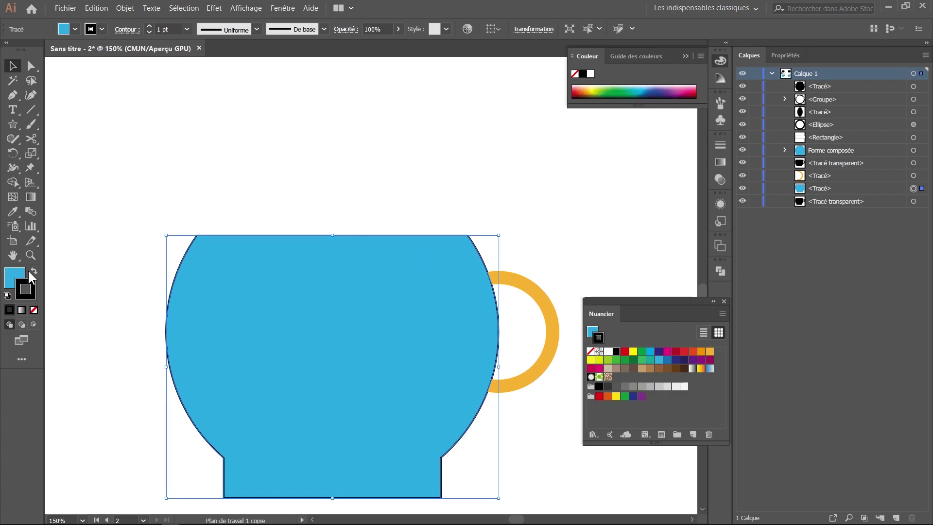
{"action": "left_click", "coordinate": [34, 311]}
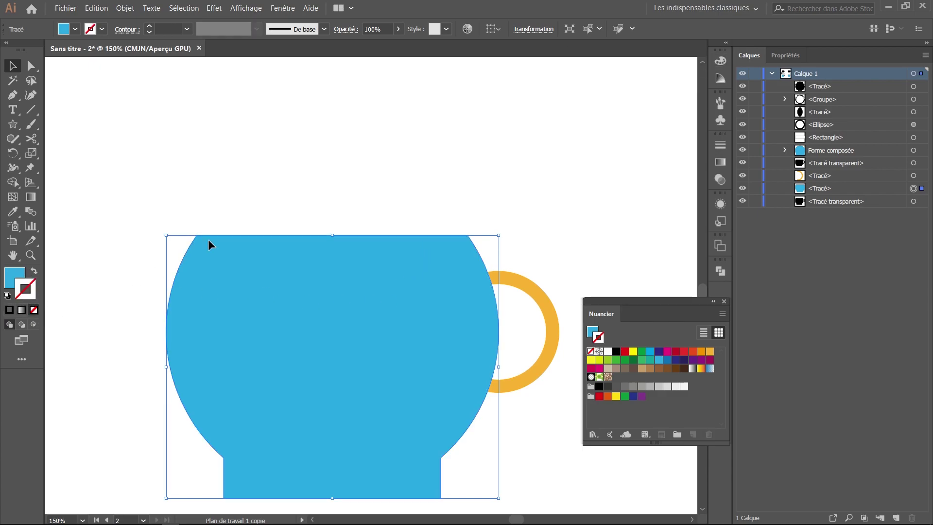
{"action": "left_click", "coordinate": [323, 152]}
Select the blue cup body and the orange handle ring in turn to check both pieces
{"action": "left_click", "coordinate": [378, 283]}
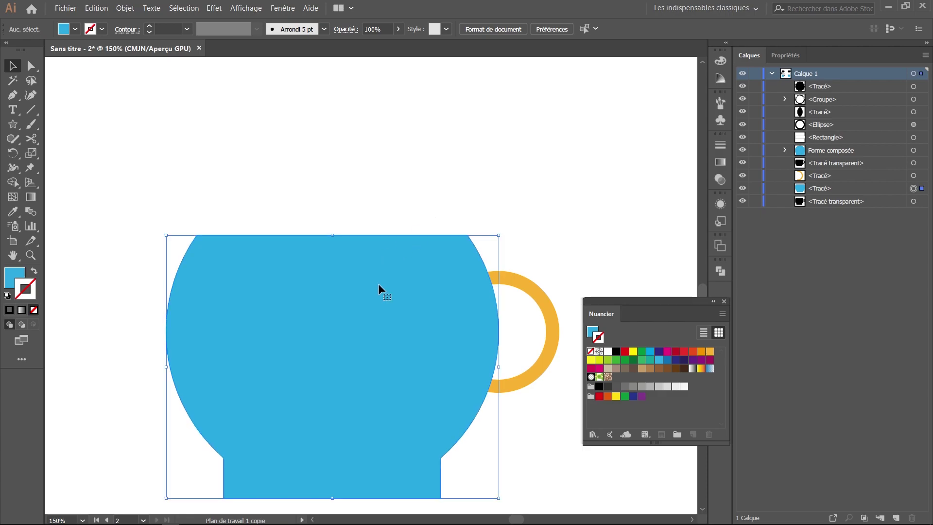
{"action": "left_click", "coordinate": [538, 311]}
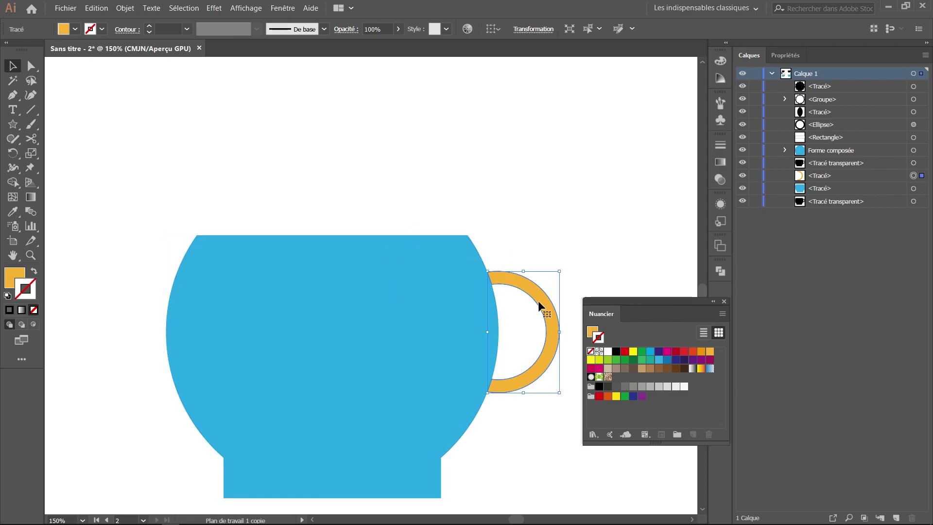
{"action": "left_click", "coordinate": [441, 298]}
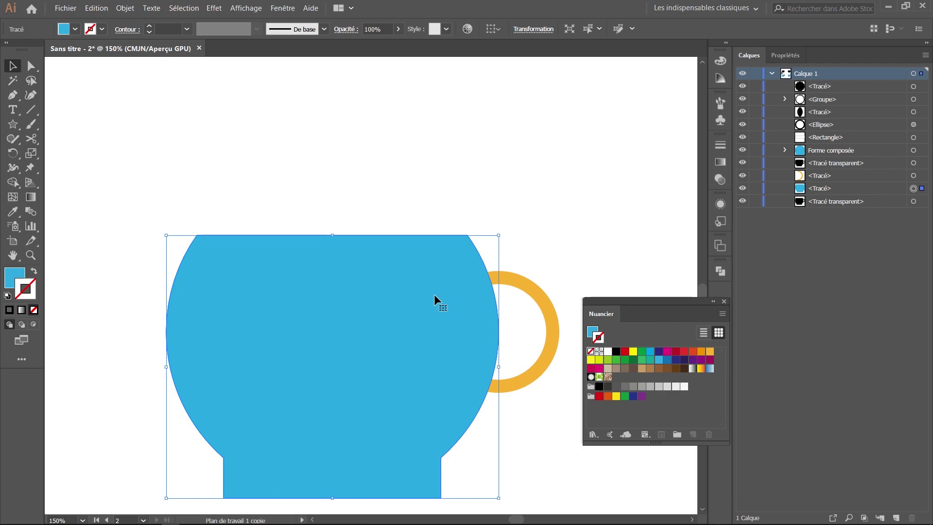
{"action": "left_click", "coordinate": [531, 294]}
{"action": "left_click", "coordinate": [438, 290]}
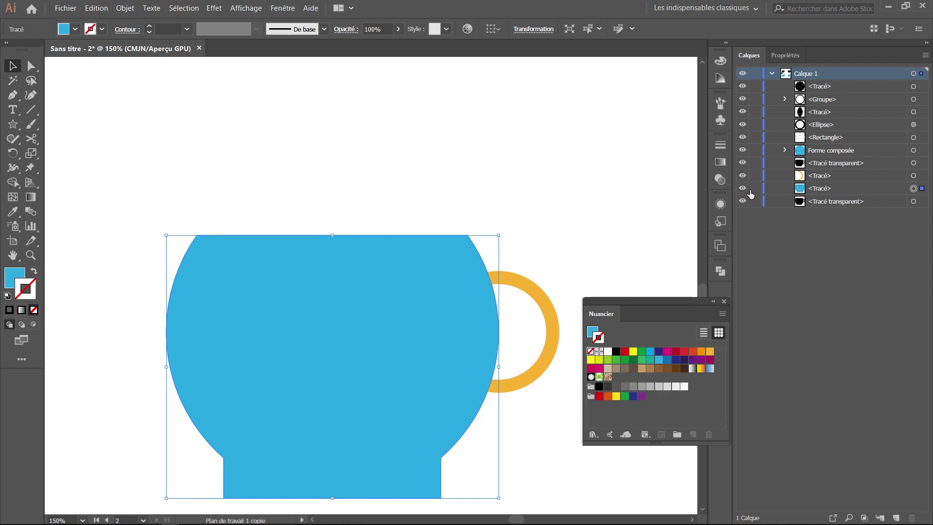
Hide and show the orange handle to confirm it is separate, then deselect
{"action": "left_click", "coordinate": [558, 219]}
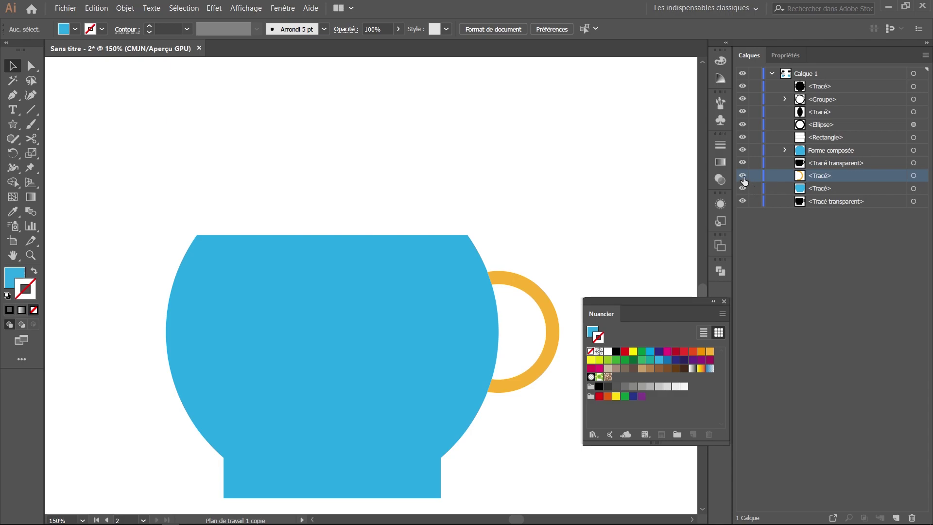
{"action": "left_click", "coordinate": [742, 175]}
{"action": "left_click", "coordinate": [525, 282]}
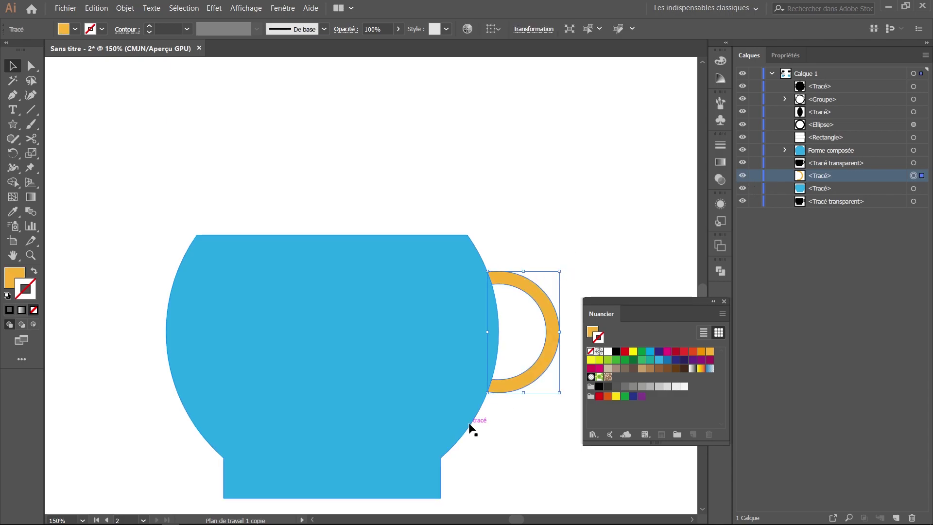
{"action": "left_click", "coordinate": [534, 238]}
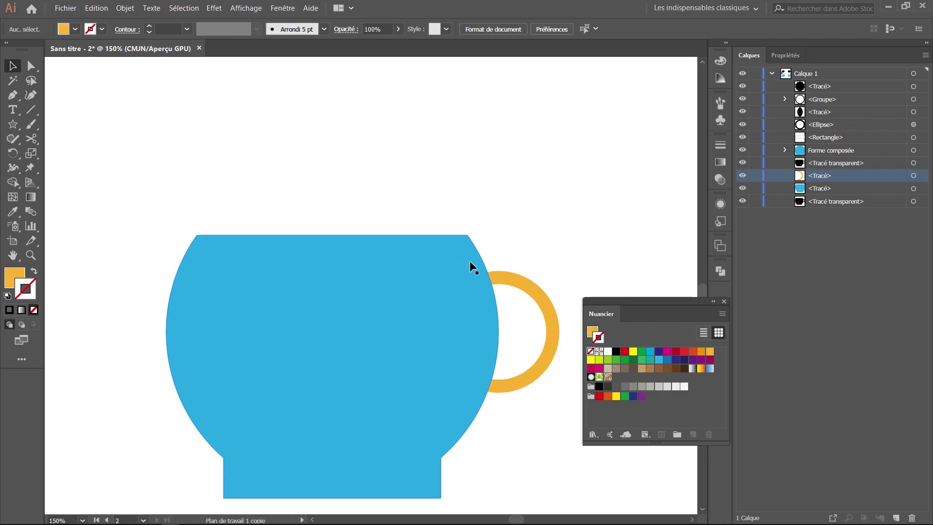
Zoom out with Ctrl+minus to see the whole artboard with the blue-and-orange cup
{"action": "key", "text": "ctrl+minus"}
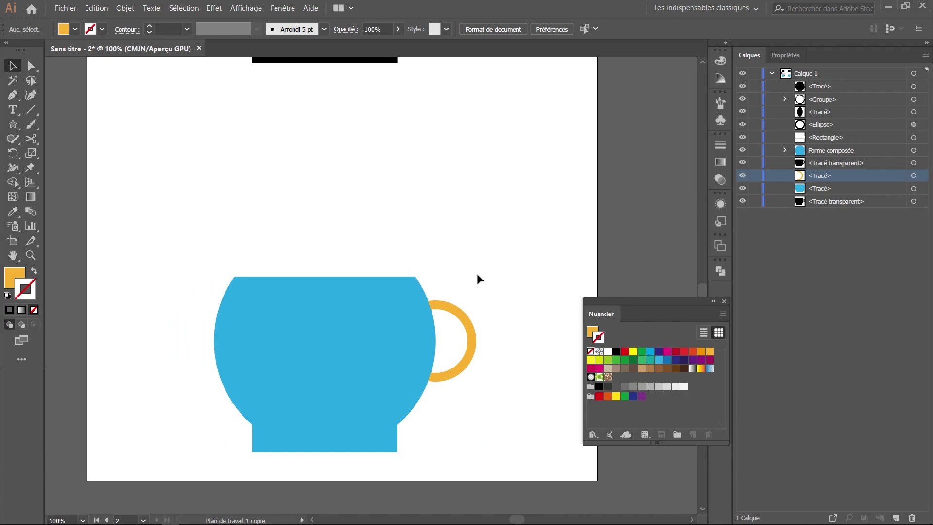